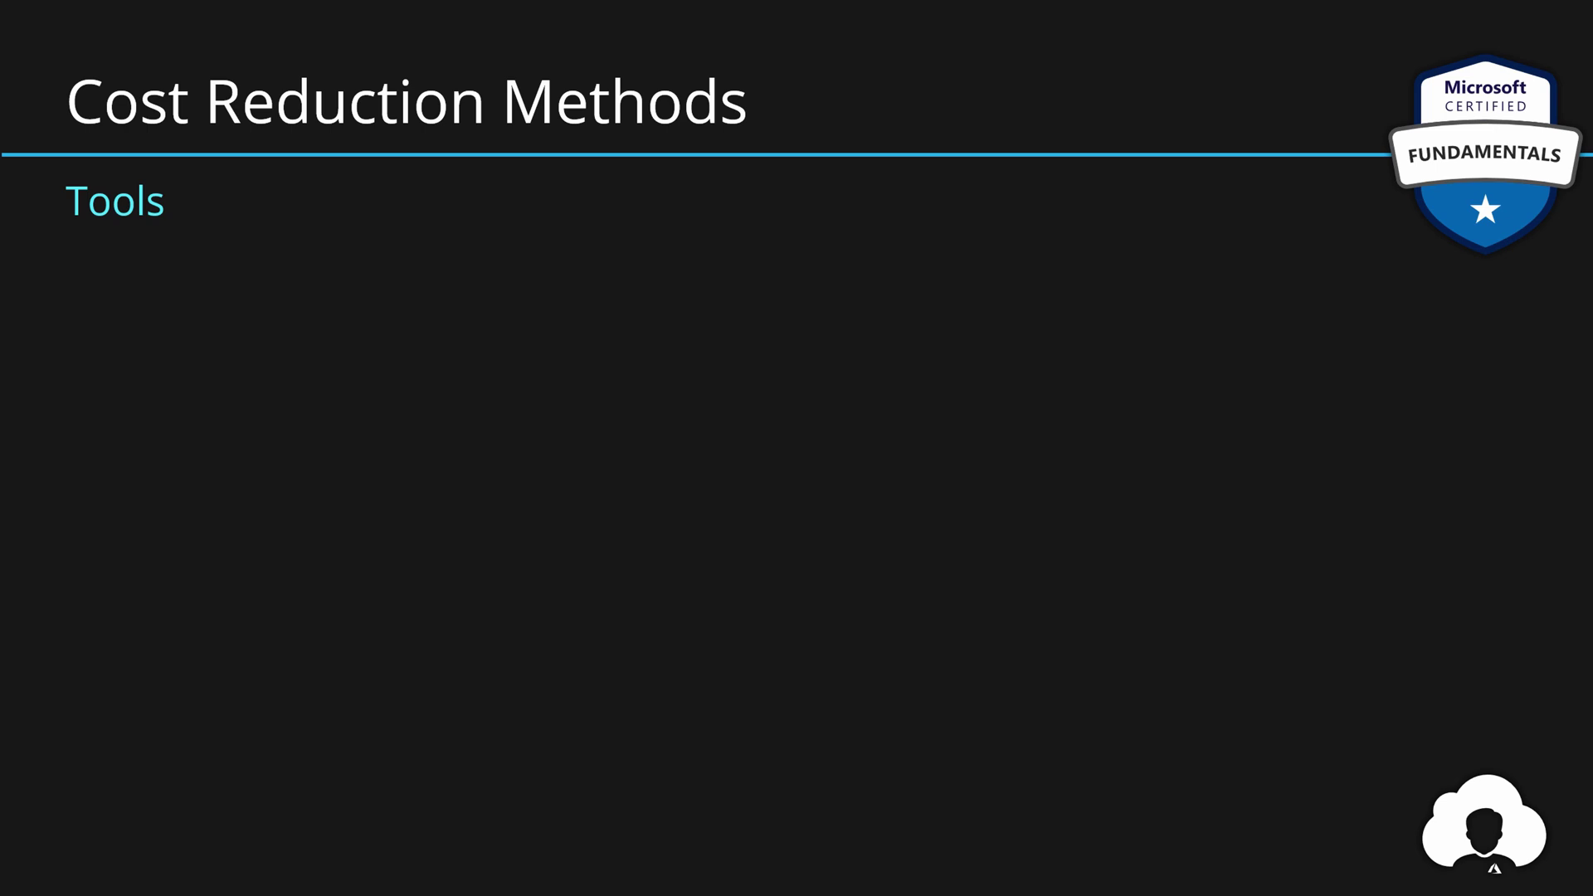
Step: Bring in the first Tools bullet, which introduces the Azure Pricing Calculator
key("Right")
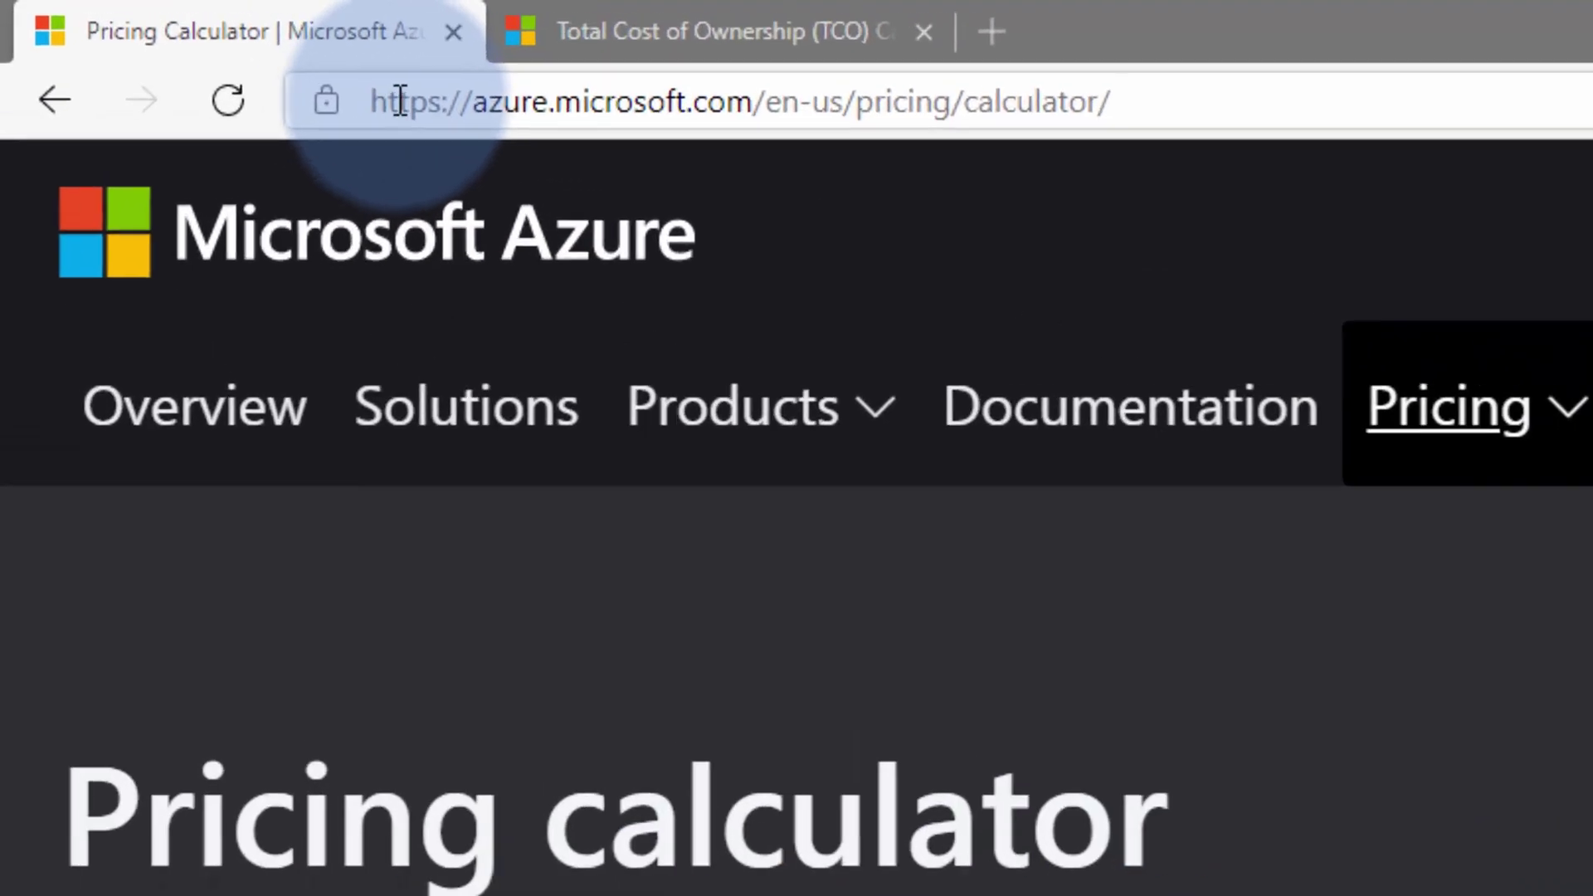
Step: Point out the Pricing calculator page and add Virtual Machines from Featured products to the estimate
left_click_drag(192, 49, 578, 40)
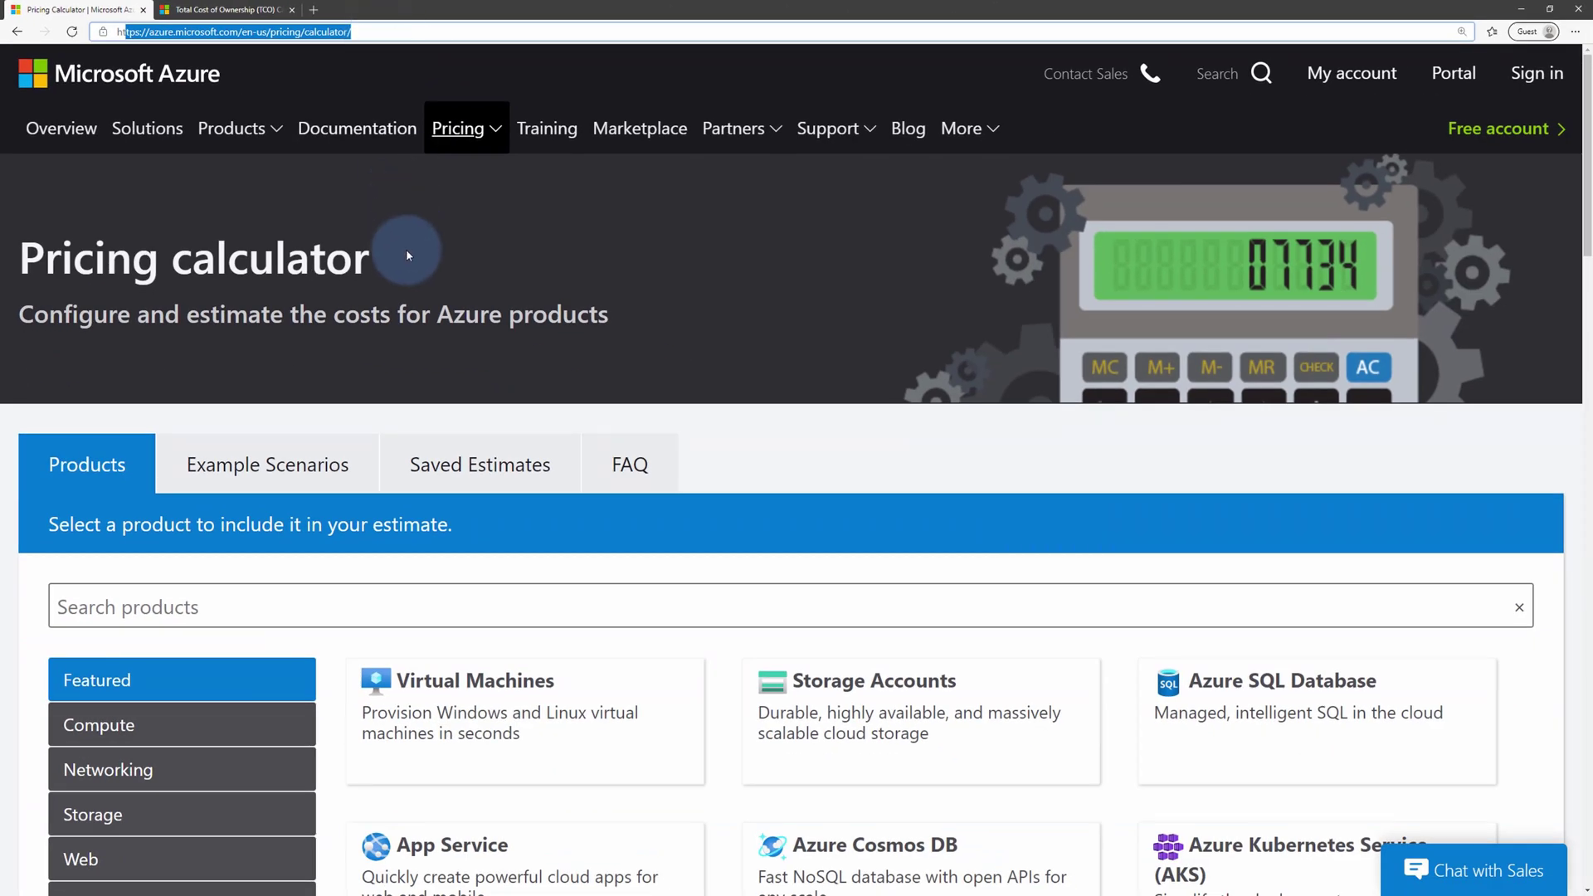
triple_click(406, 249)
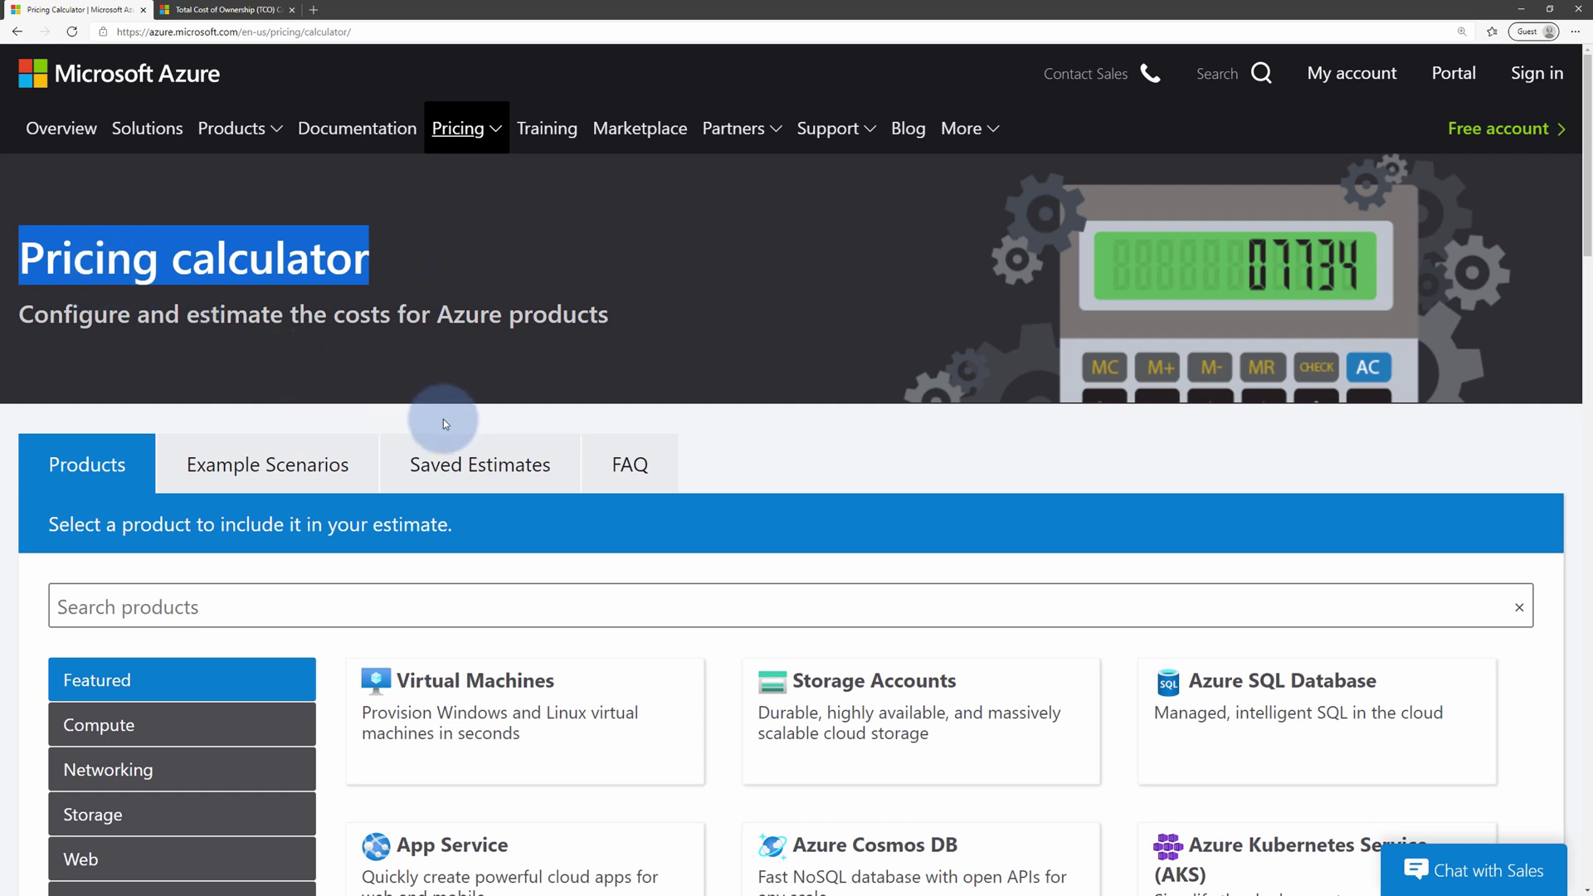
left_click(526, 411)
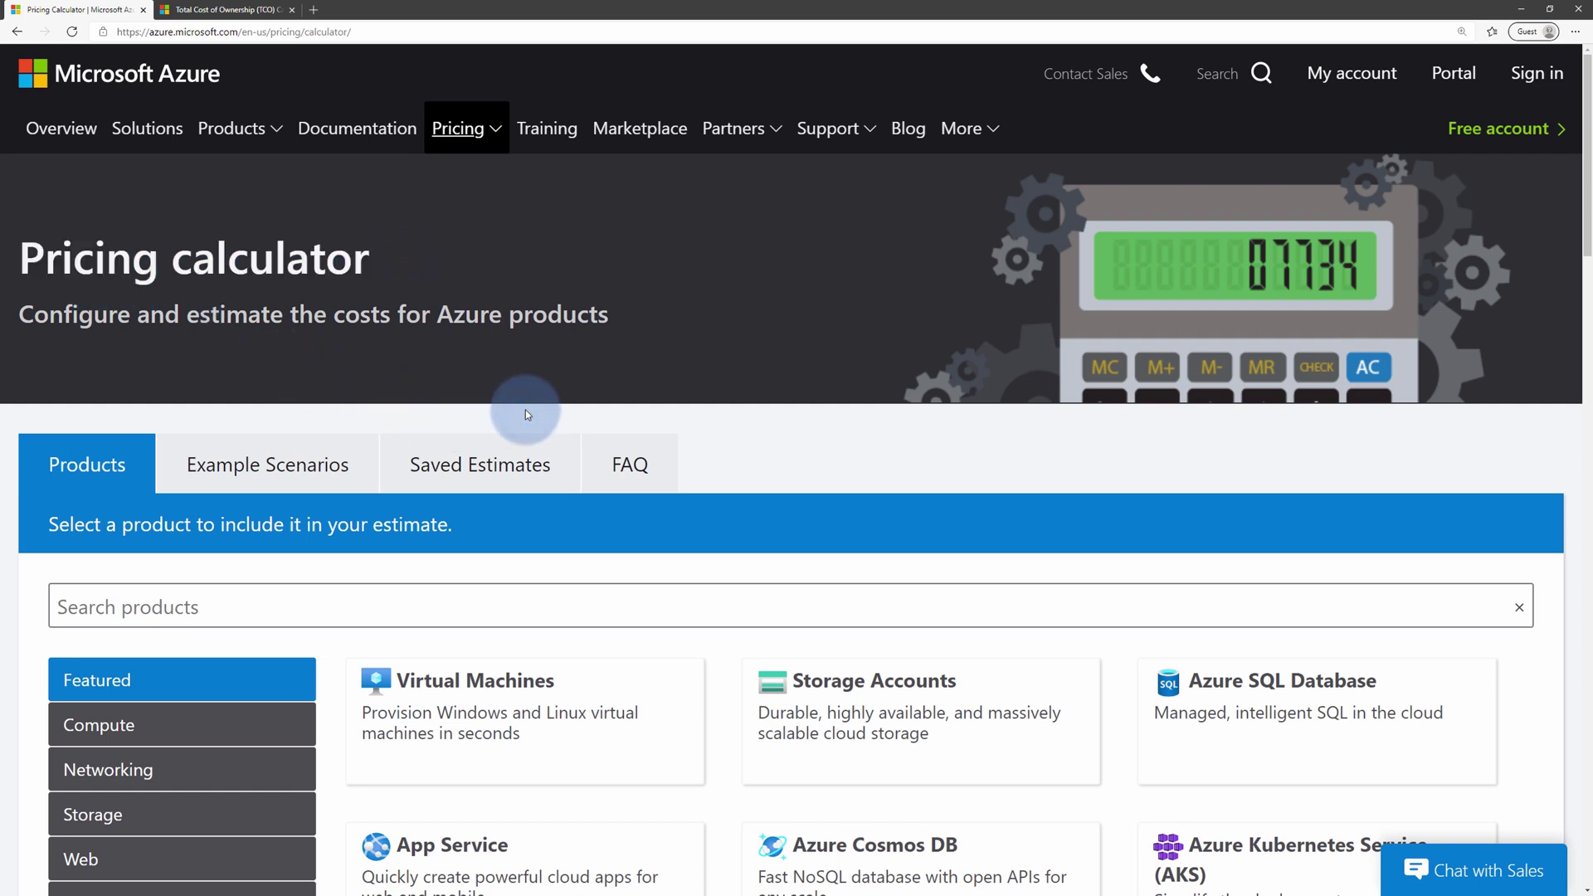
scroll(526, 410, "down", 4)
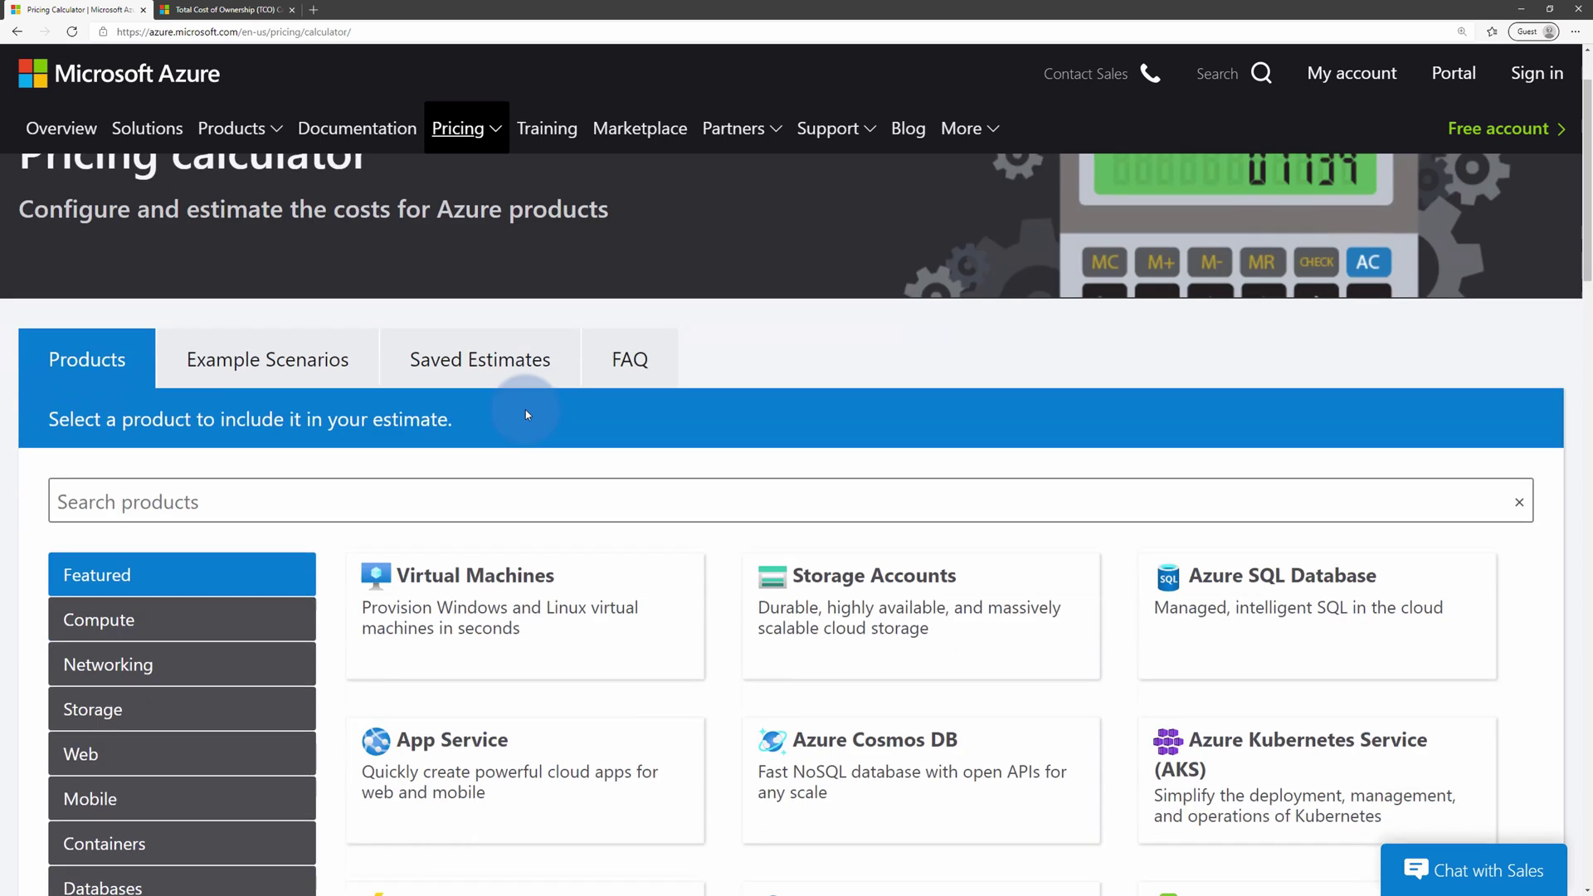
left_click(506, 392)
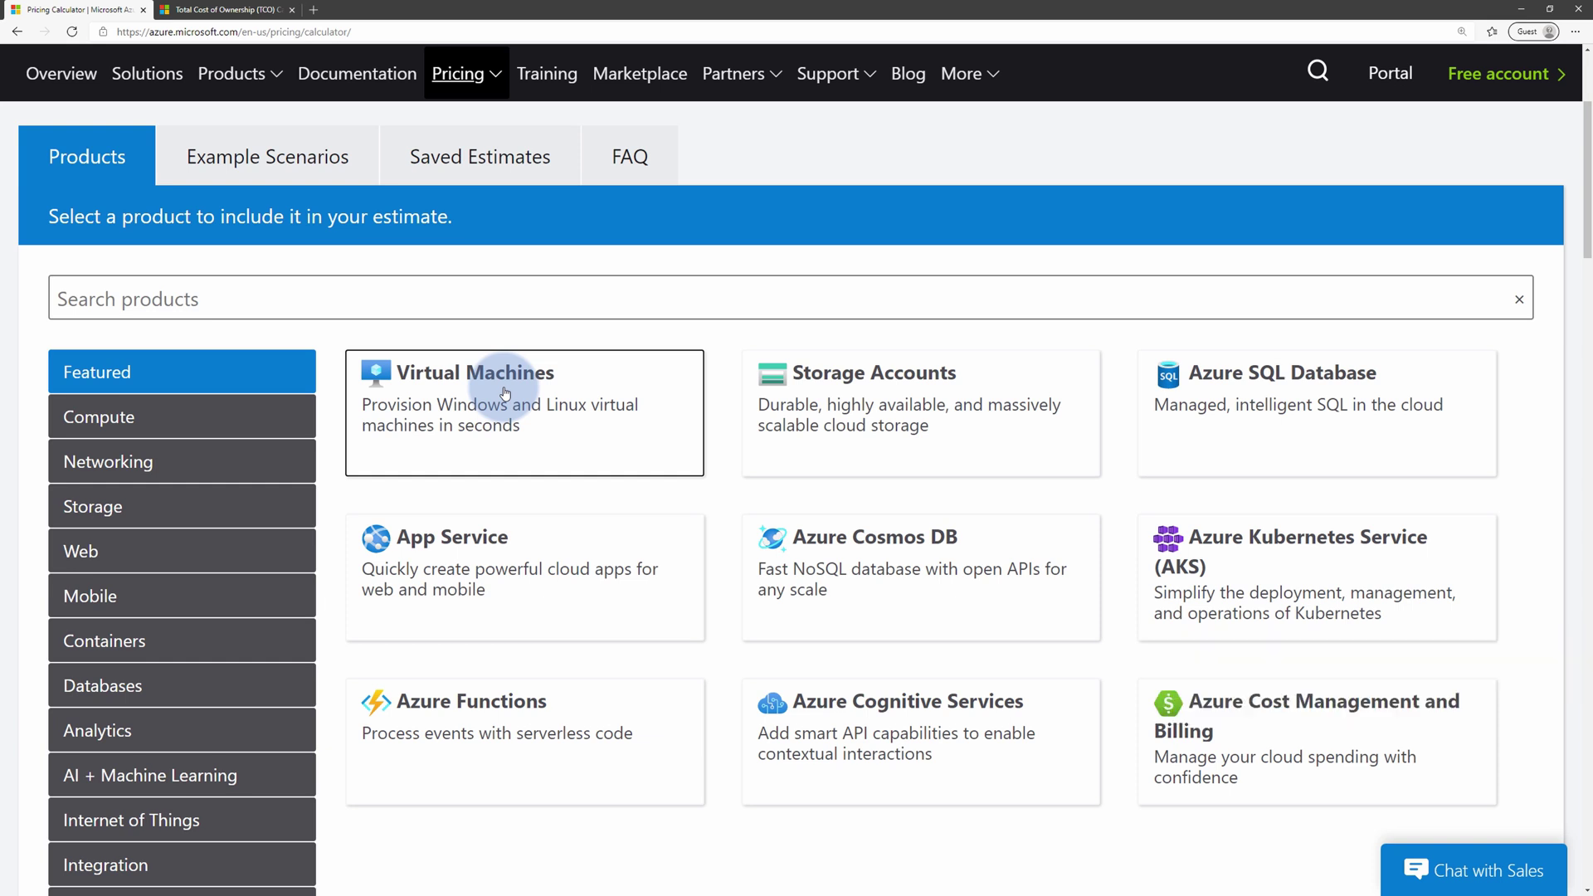
scroll(504, 392, "down", 15)
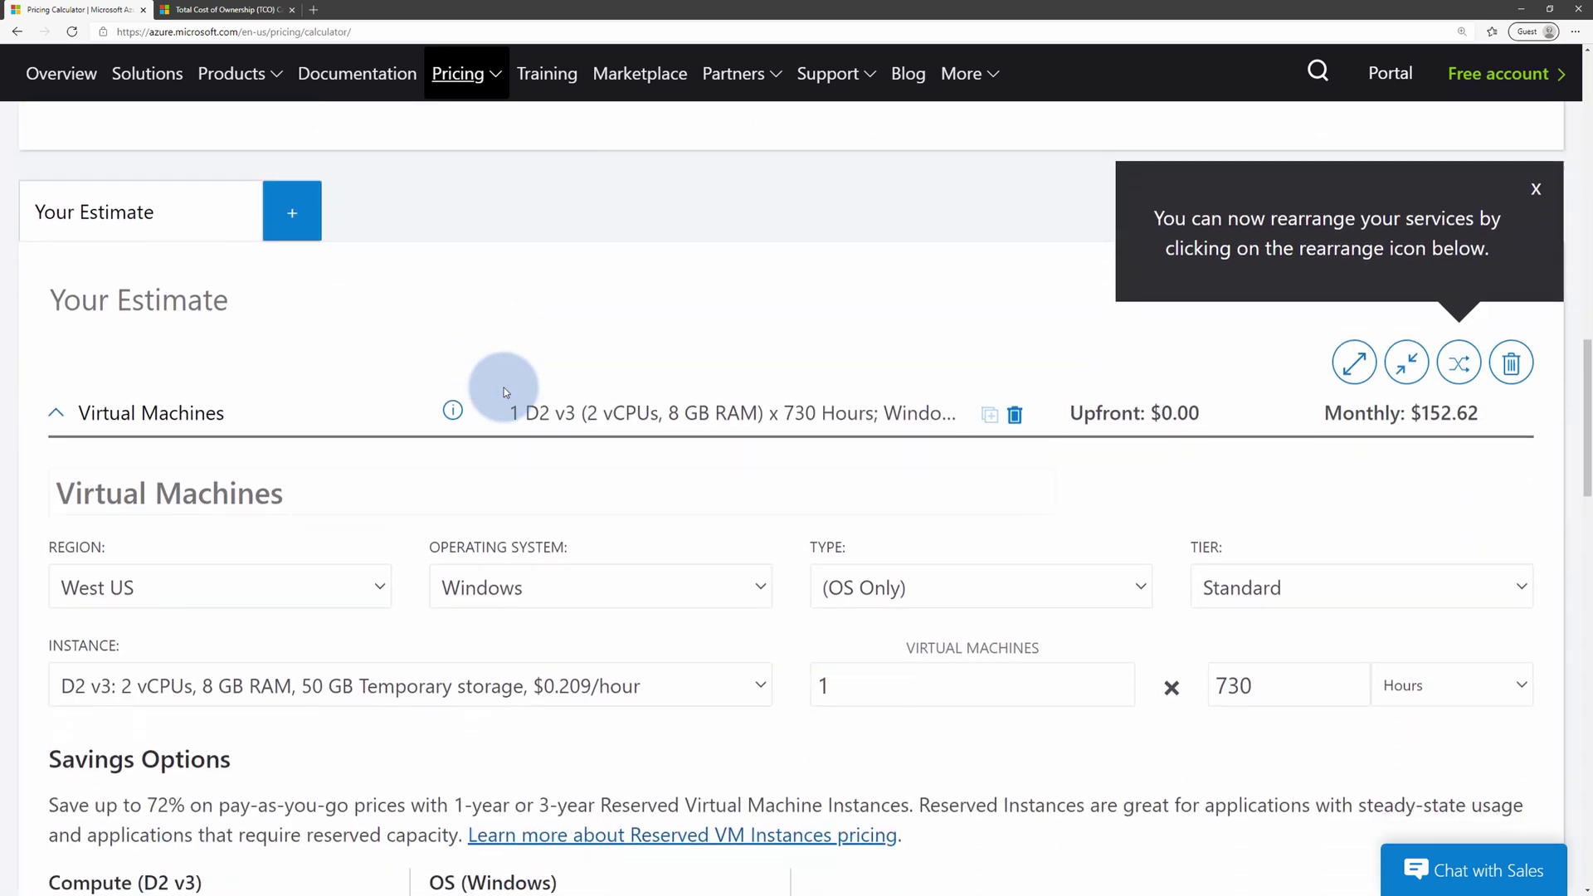
scroll(505, 392, "down", 1)
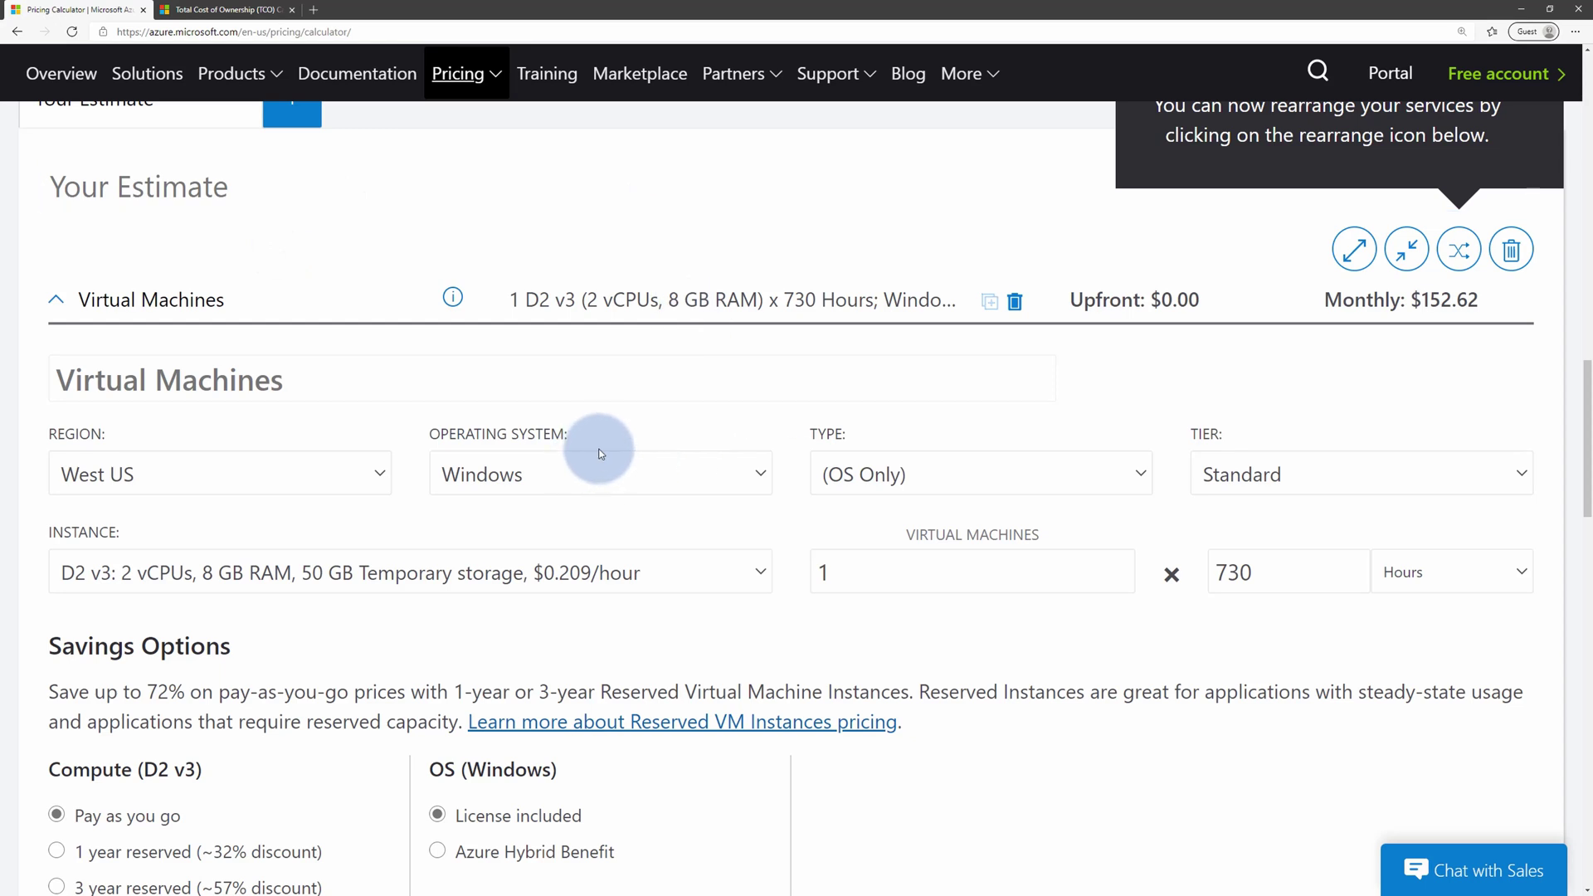
scroll(601, 453, "down", 2)
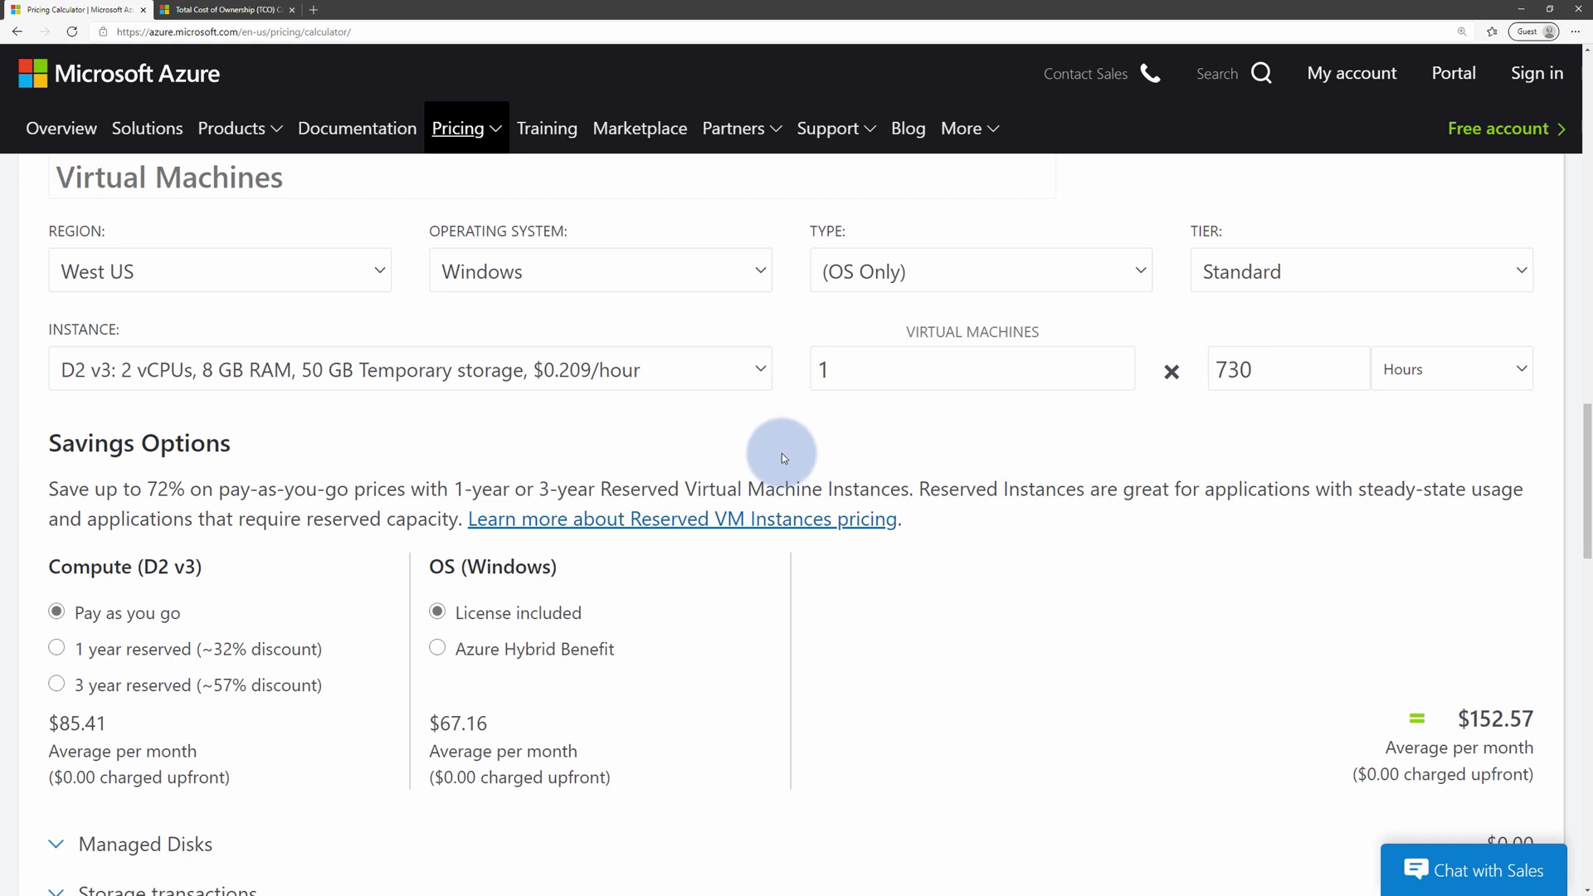
triple_click(251, 452)
left_click(268, 439)
scroll(282, 443, "down", 2)
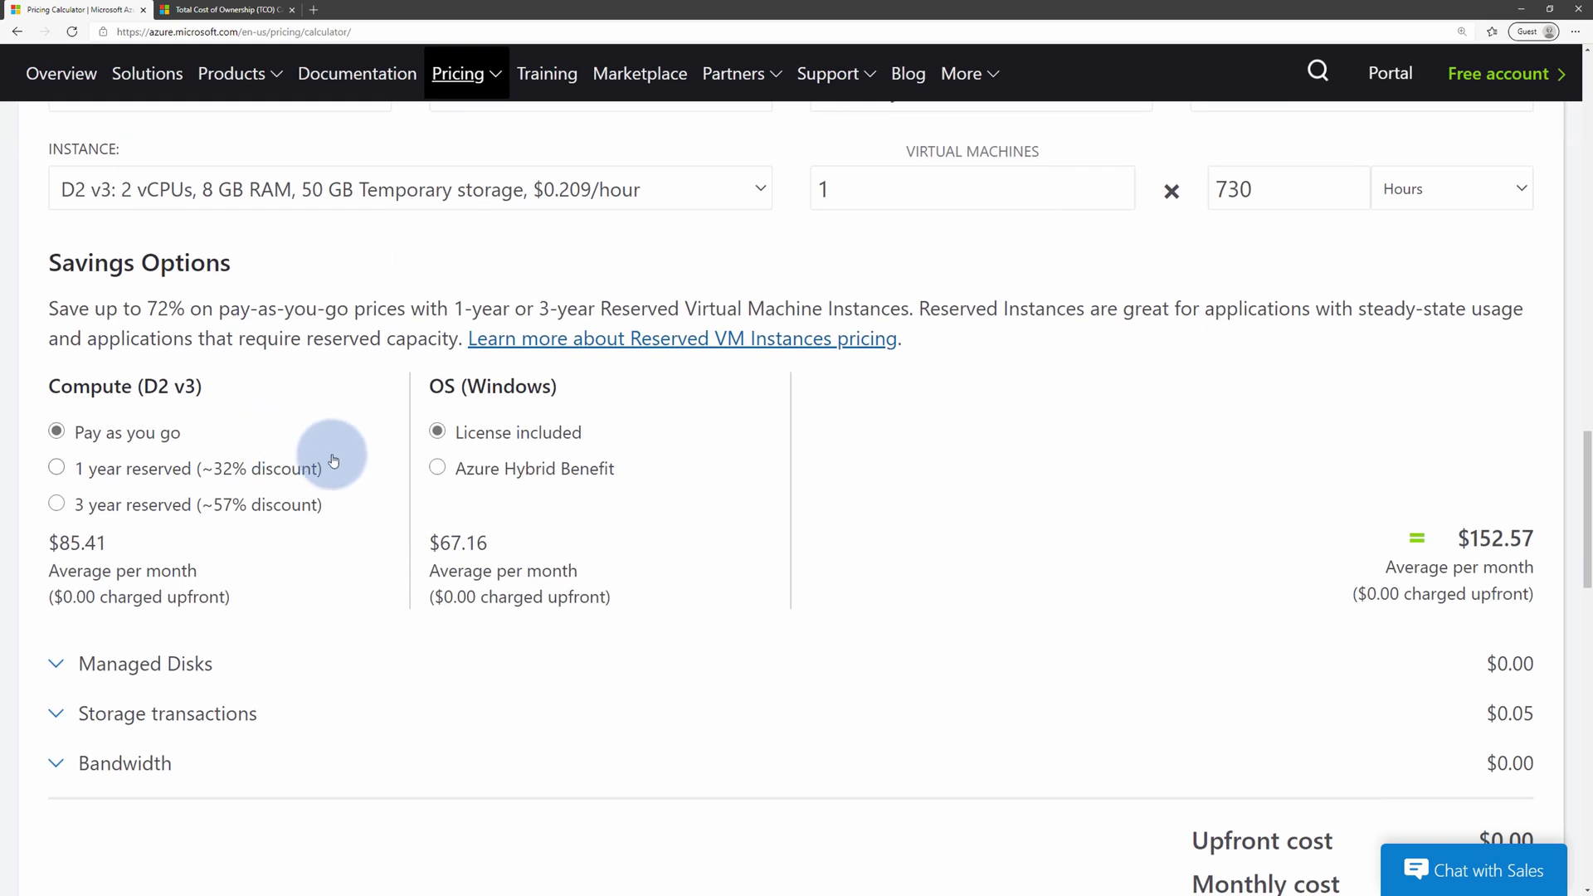
left_click_drag(1457, 536, 1490, 536)
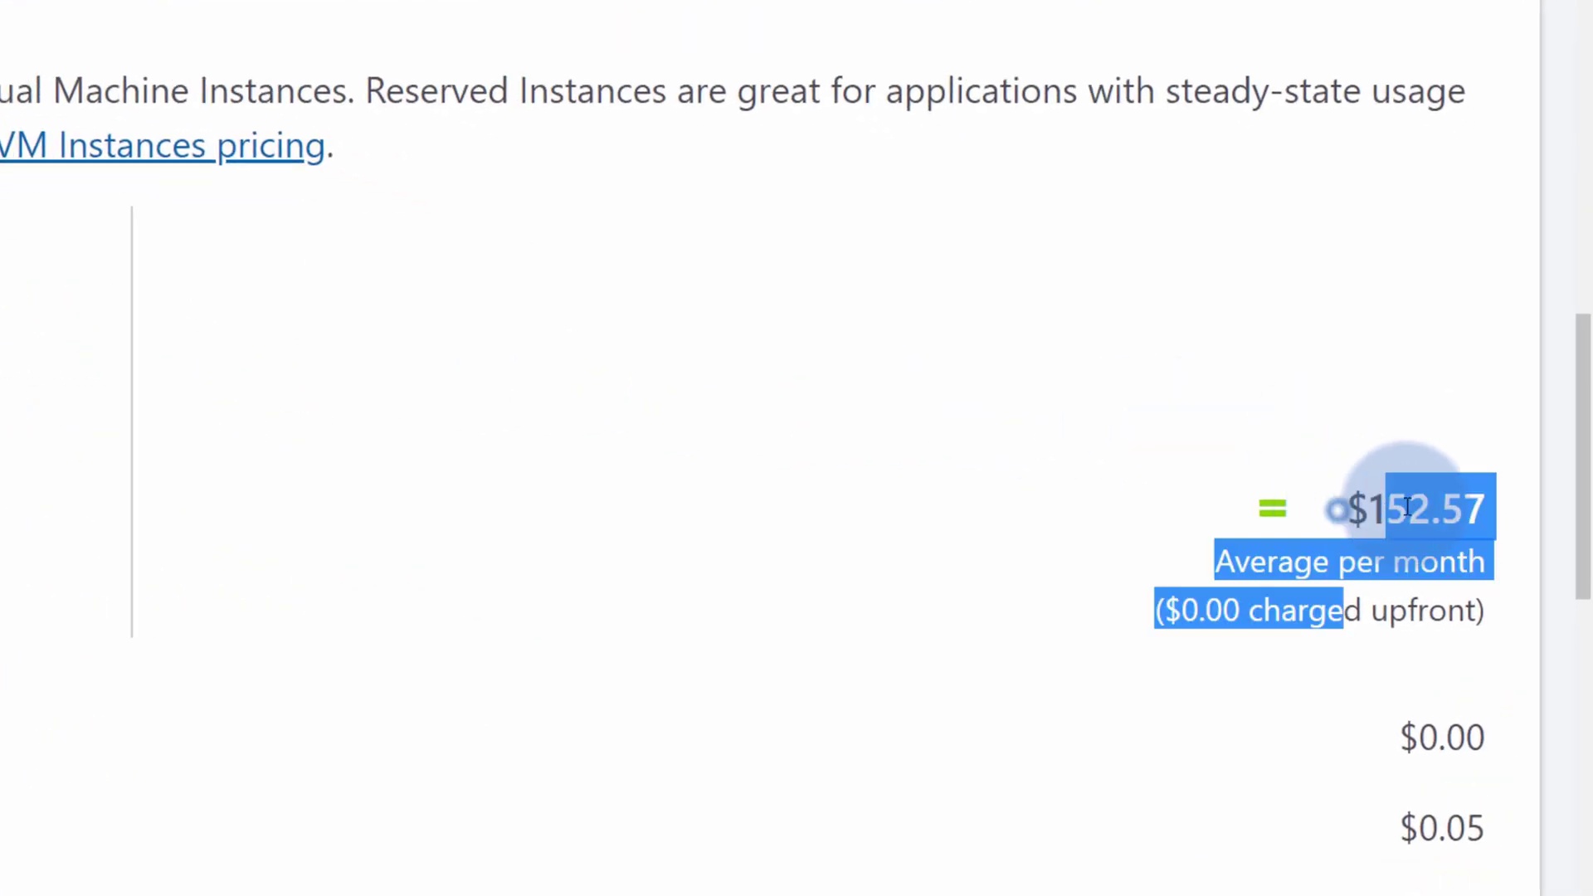
left_click(1348, 502)
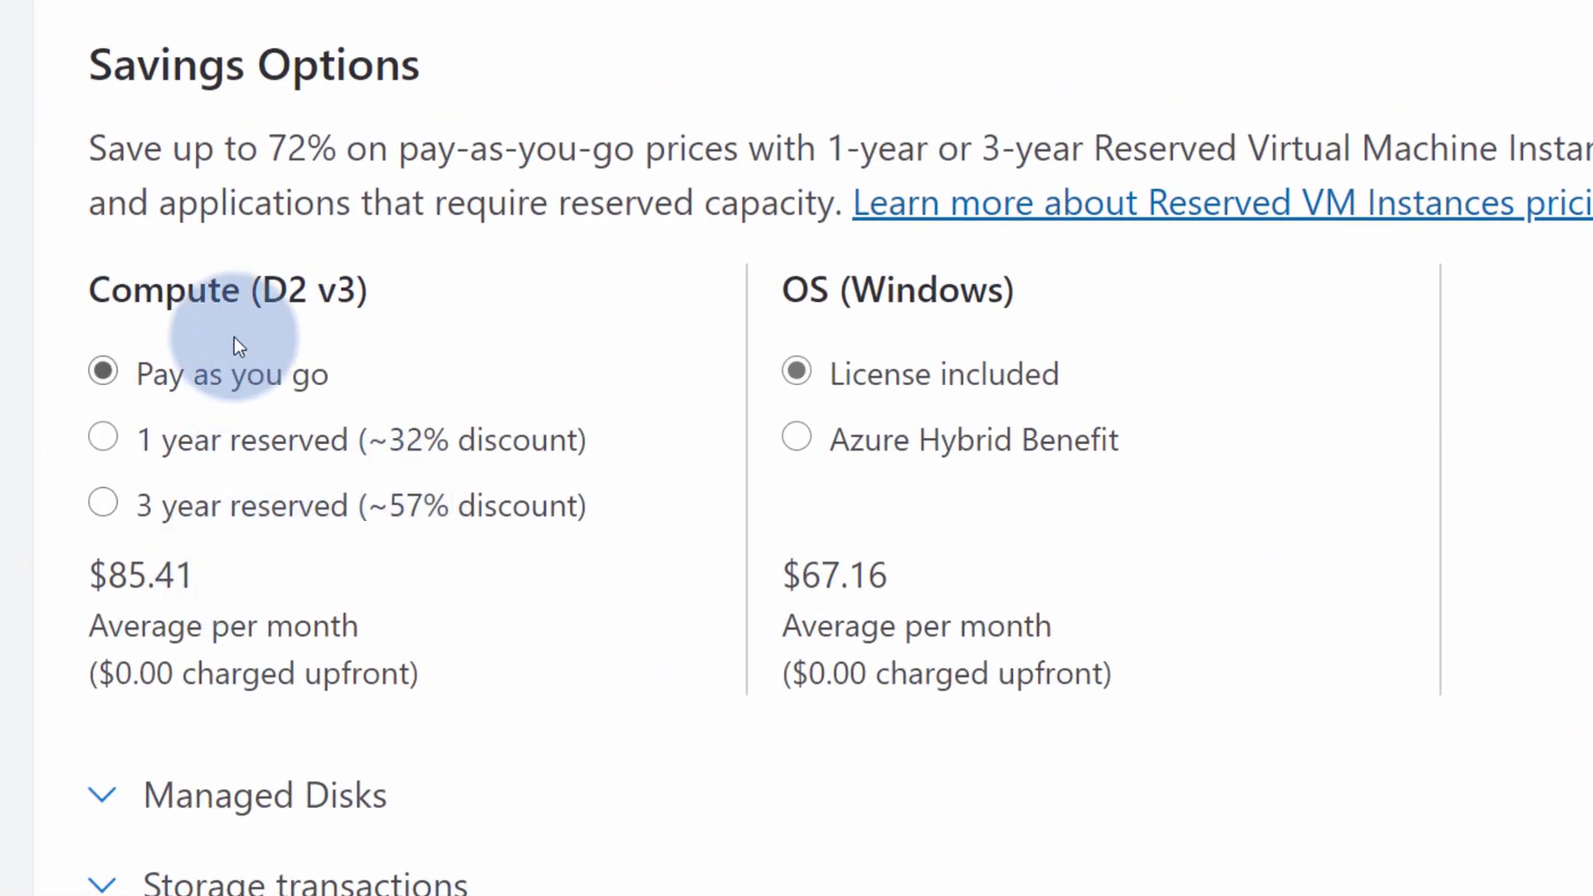
left_click_drag(81, 282, 239, 276)
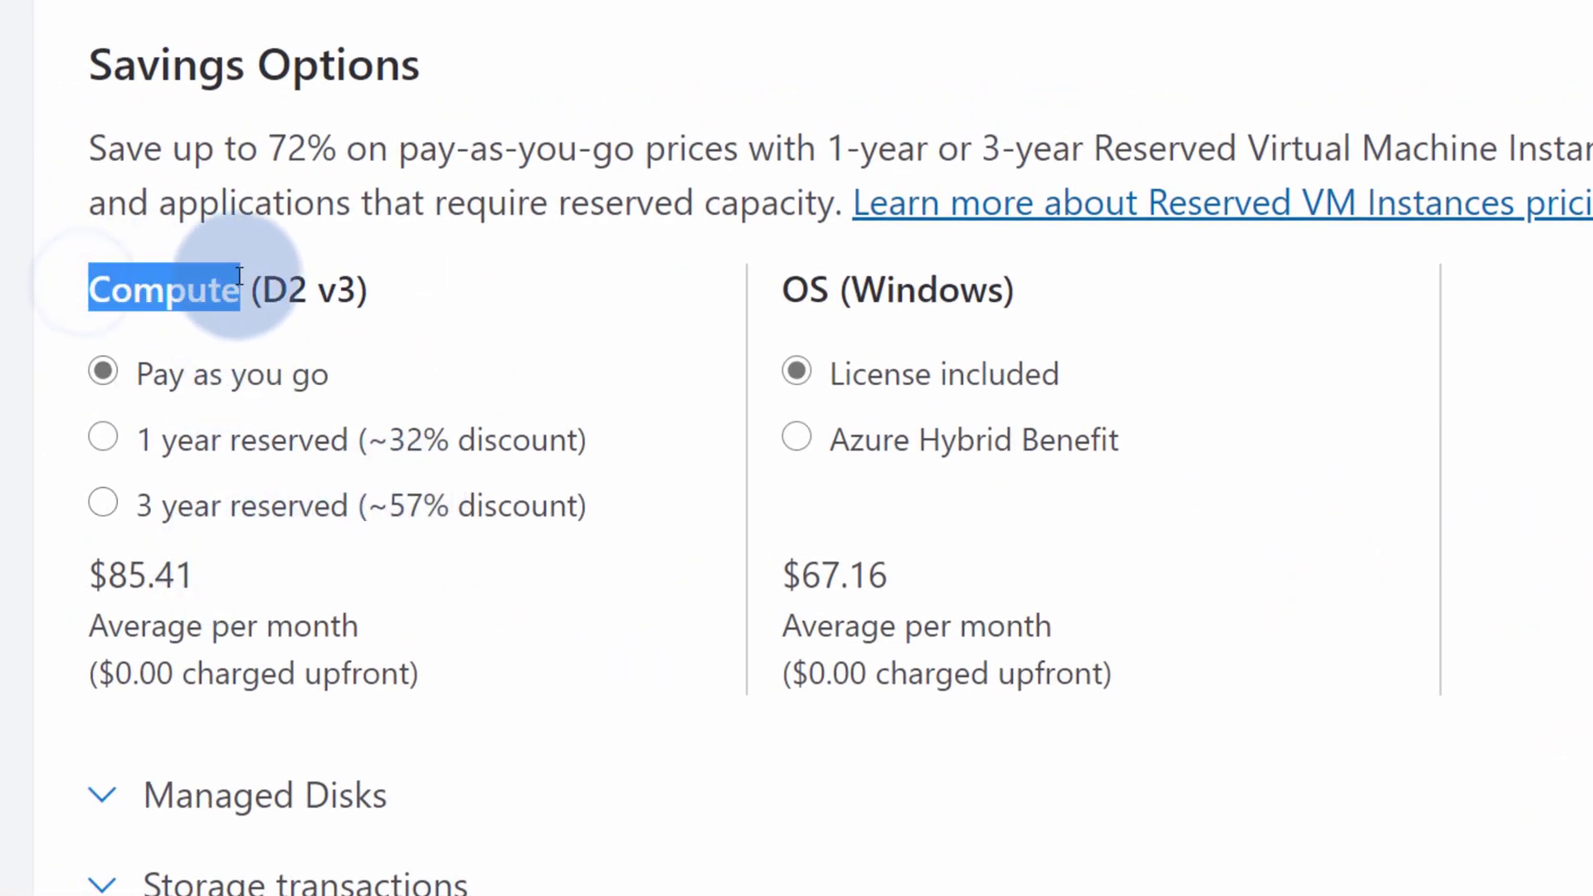
left_click_drag(200, 574, 108, 576)
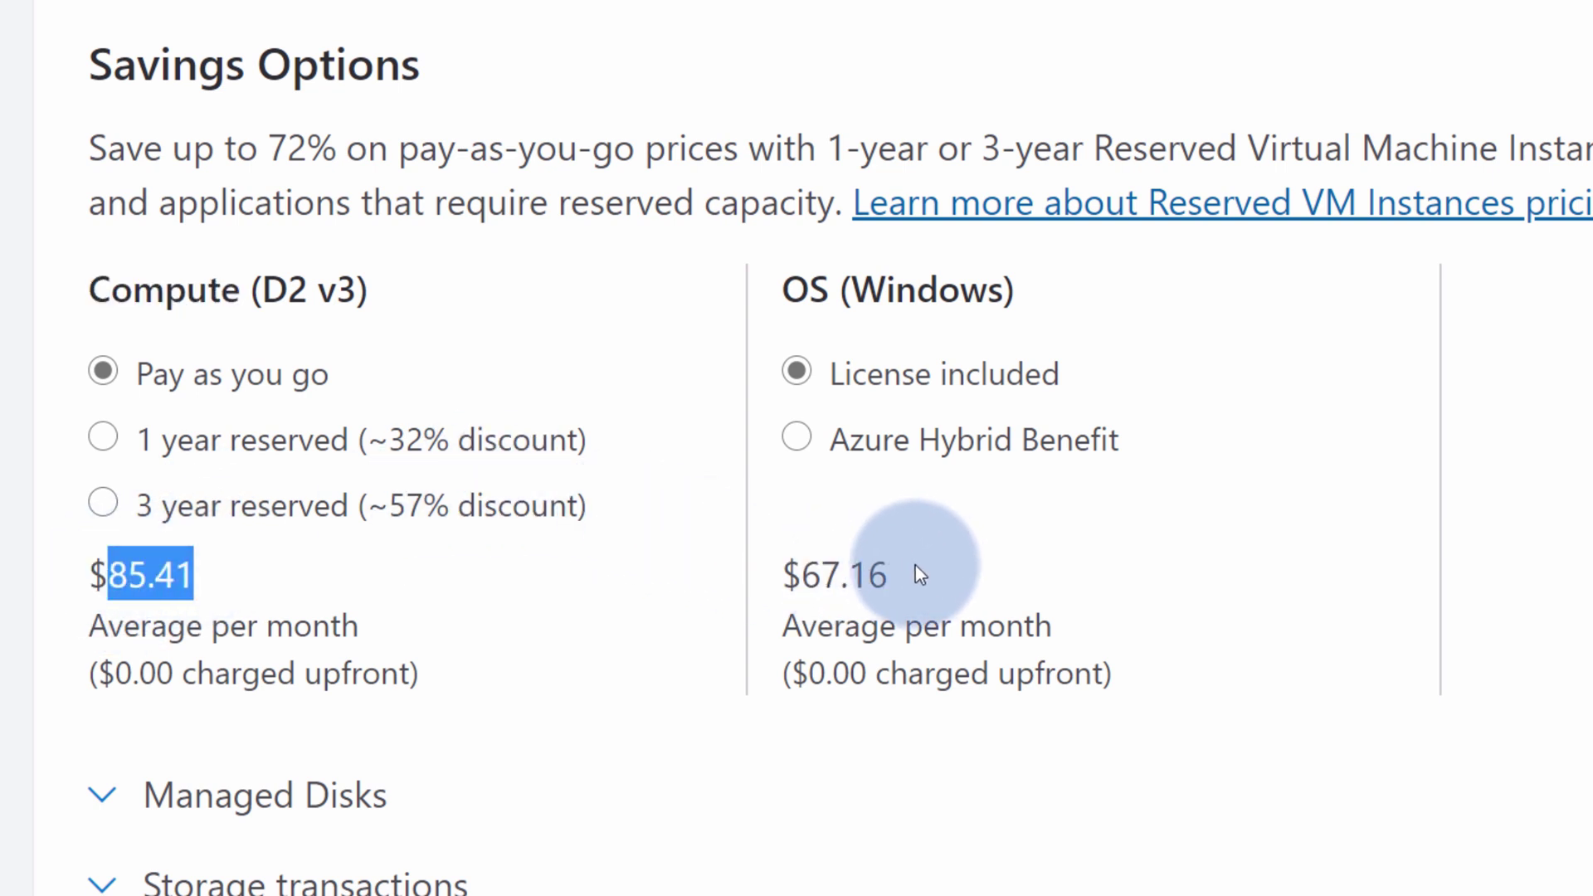
left_click_drag(913, 575, 801, 574)
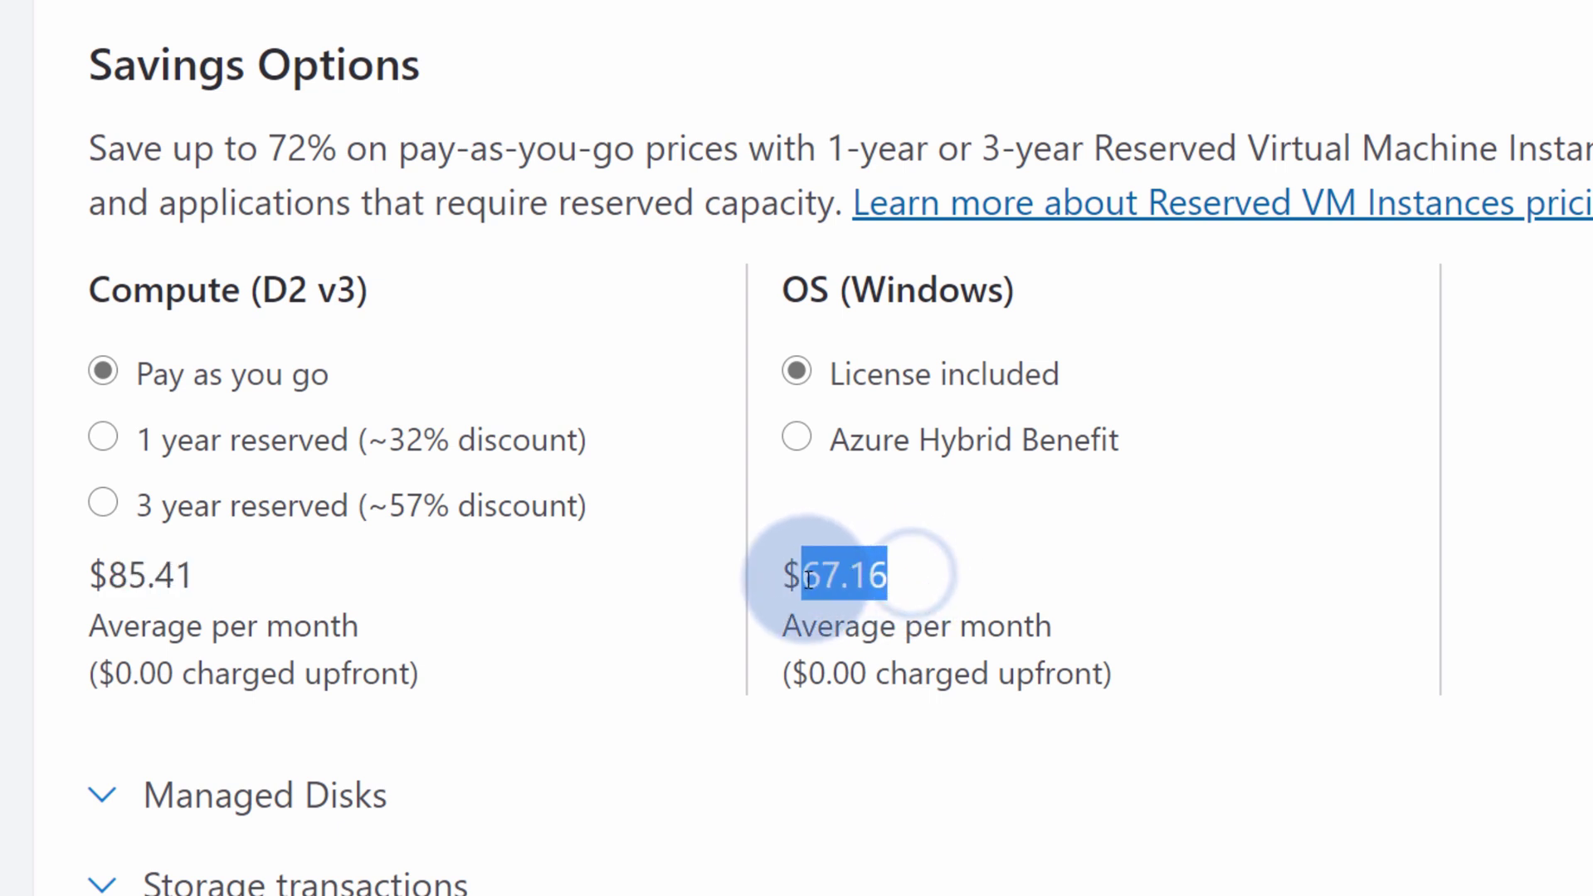
left_click(918, 579)
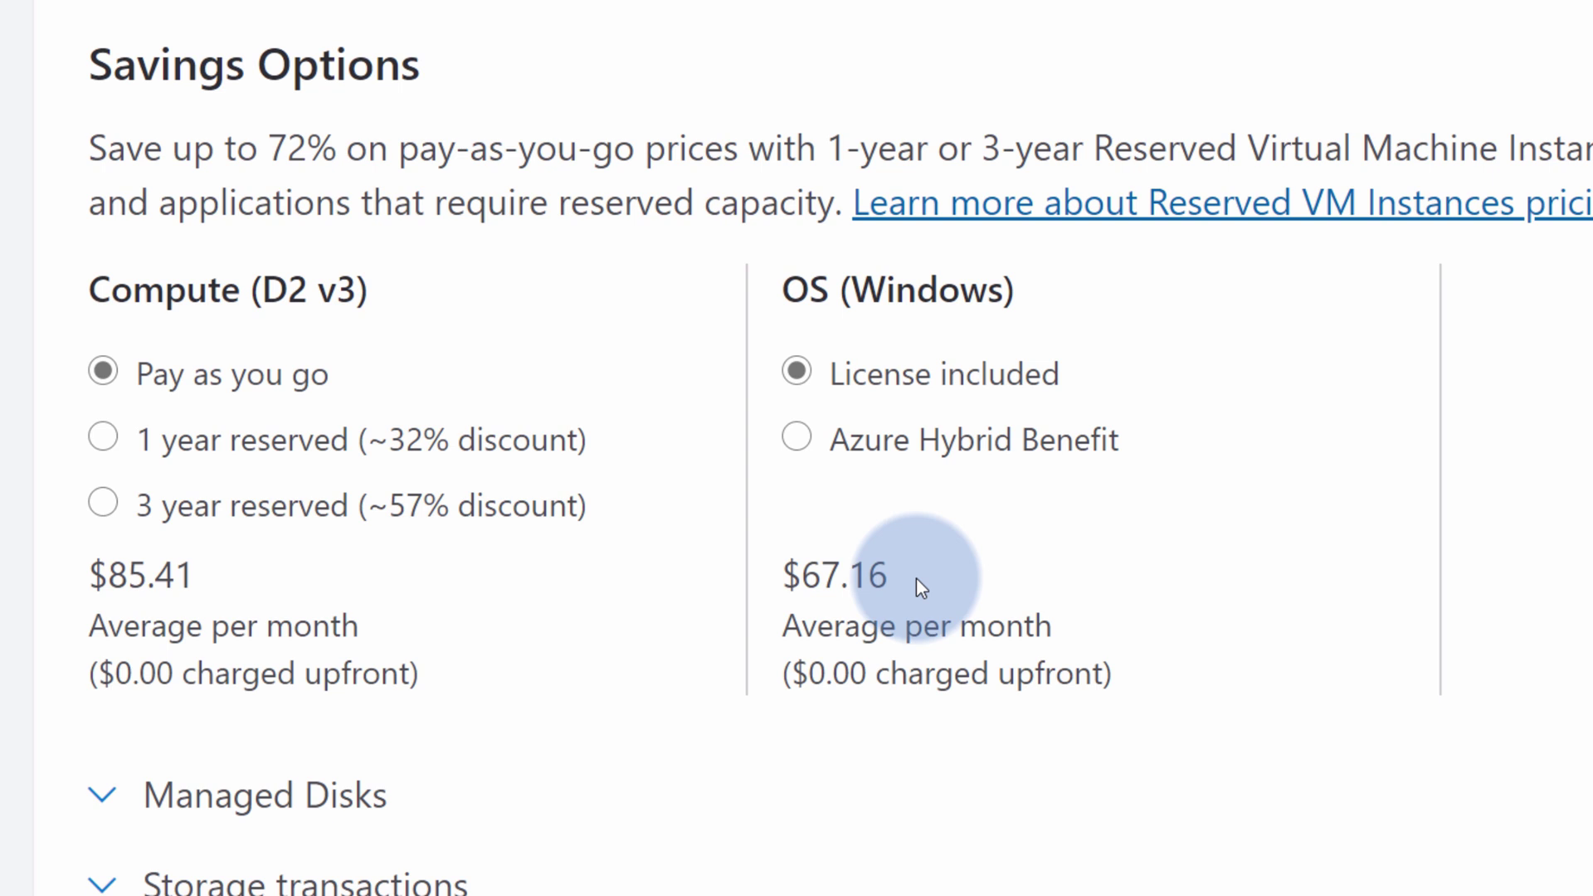
Step: Compare 1-year ($57.92) and 3-year ($37.05) reserved compute prices, keeping the 3-year reservation
left_click(264, 456)
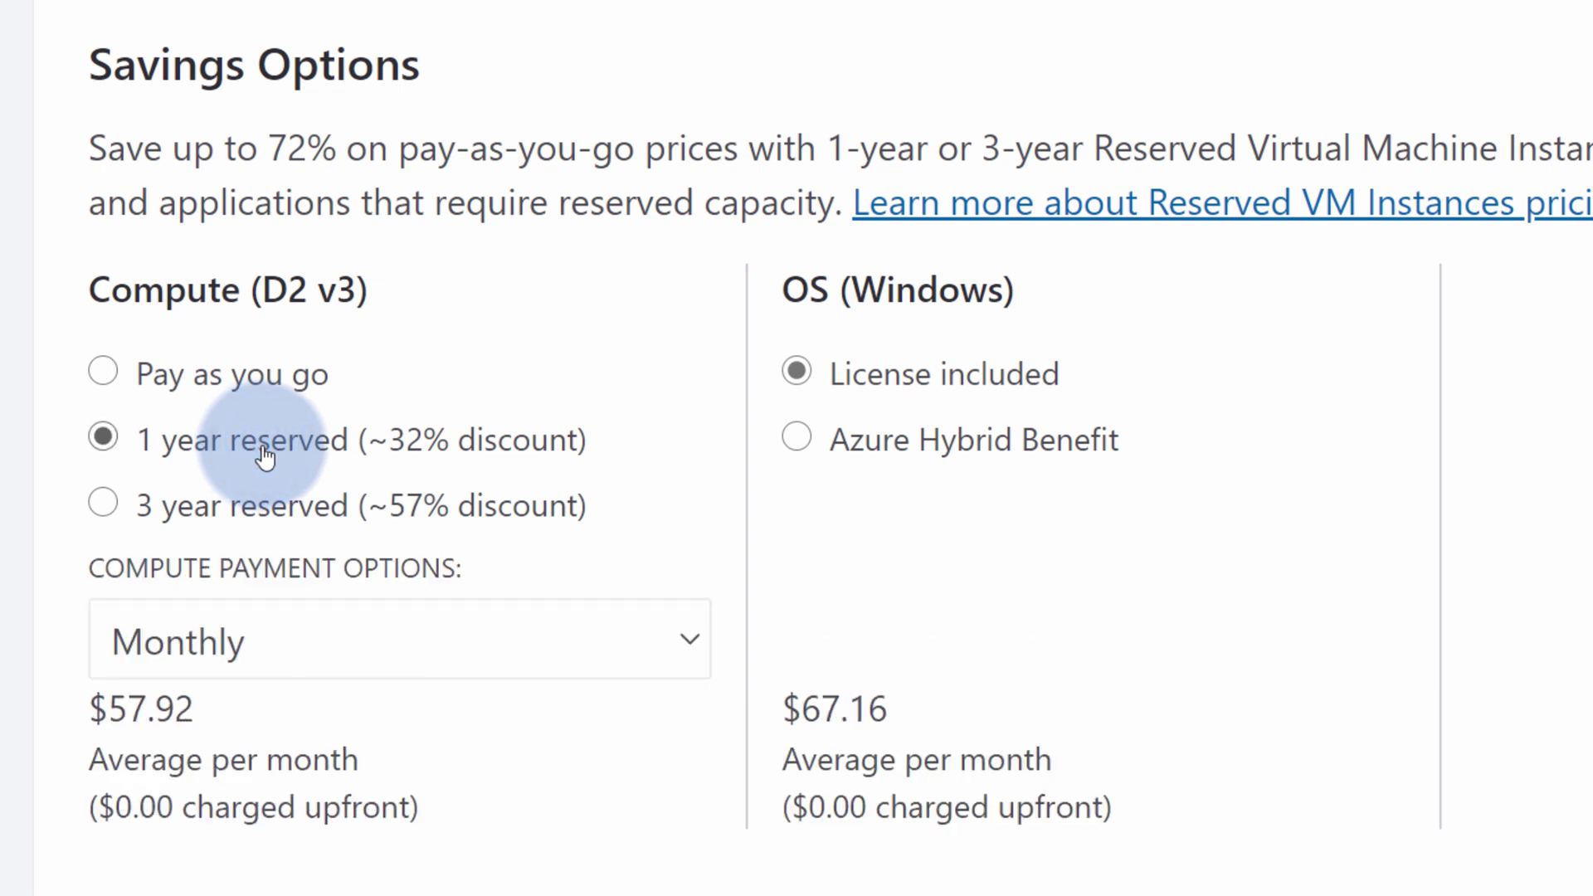
left_click_drag(198, 712, 108, 714)
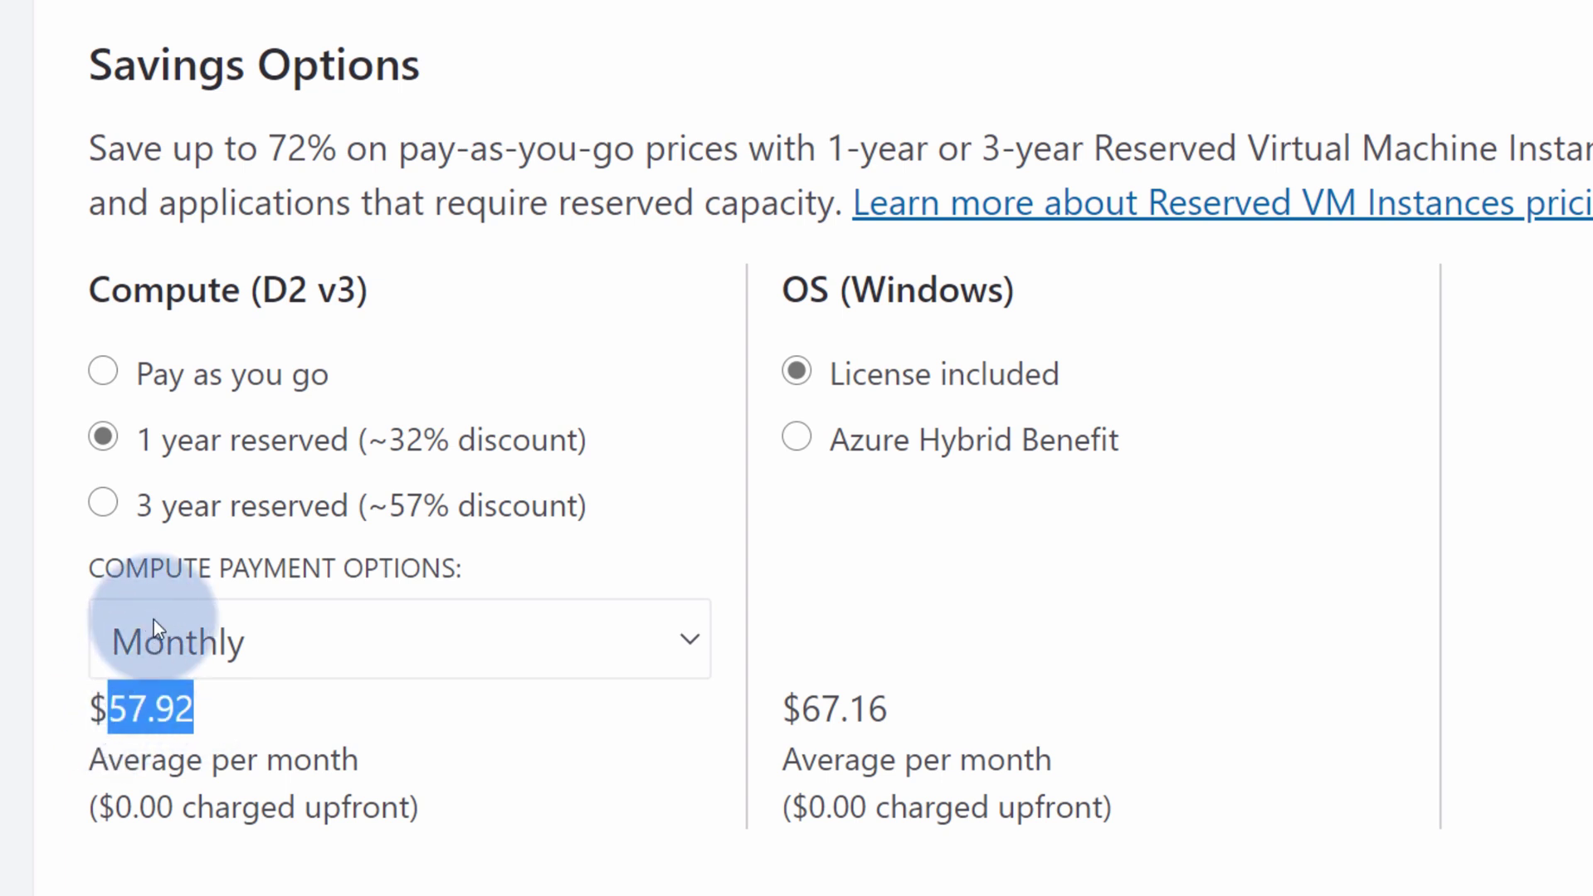
left_click(184, 517)
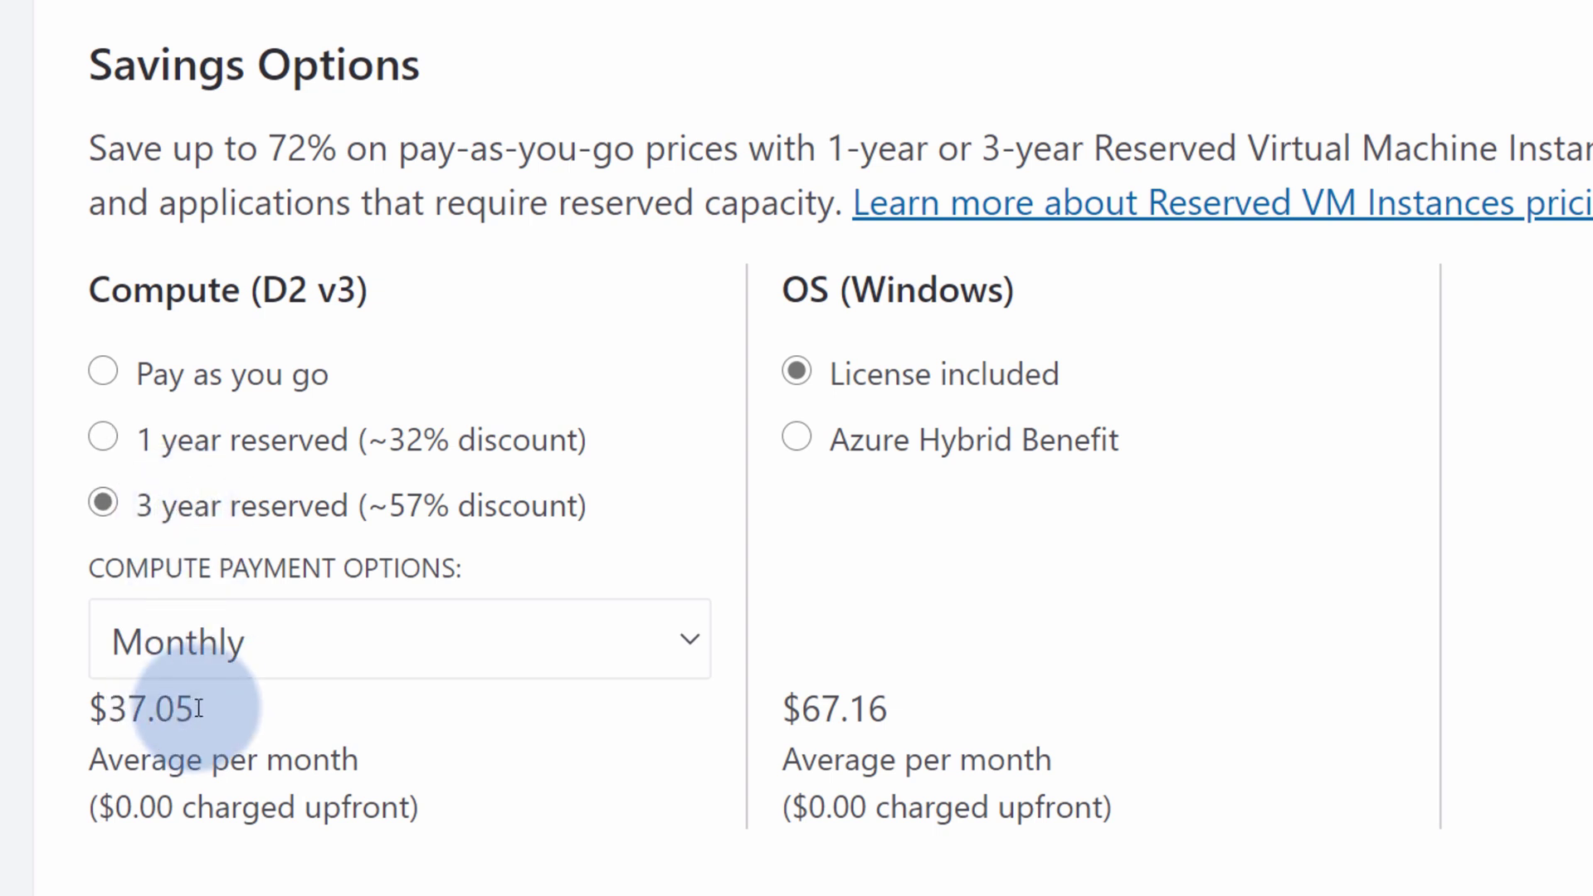
double_click(139, 710)
left_click(251, 704)
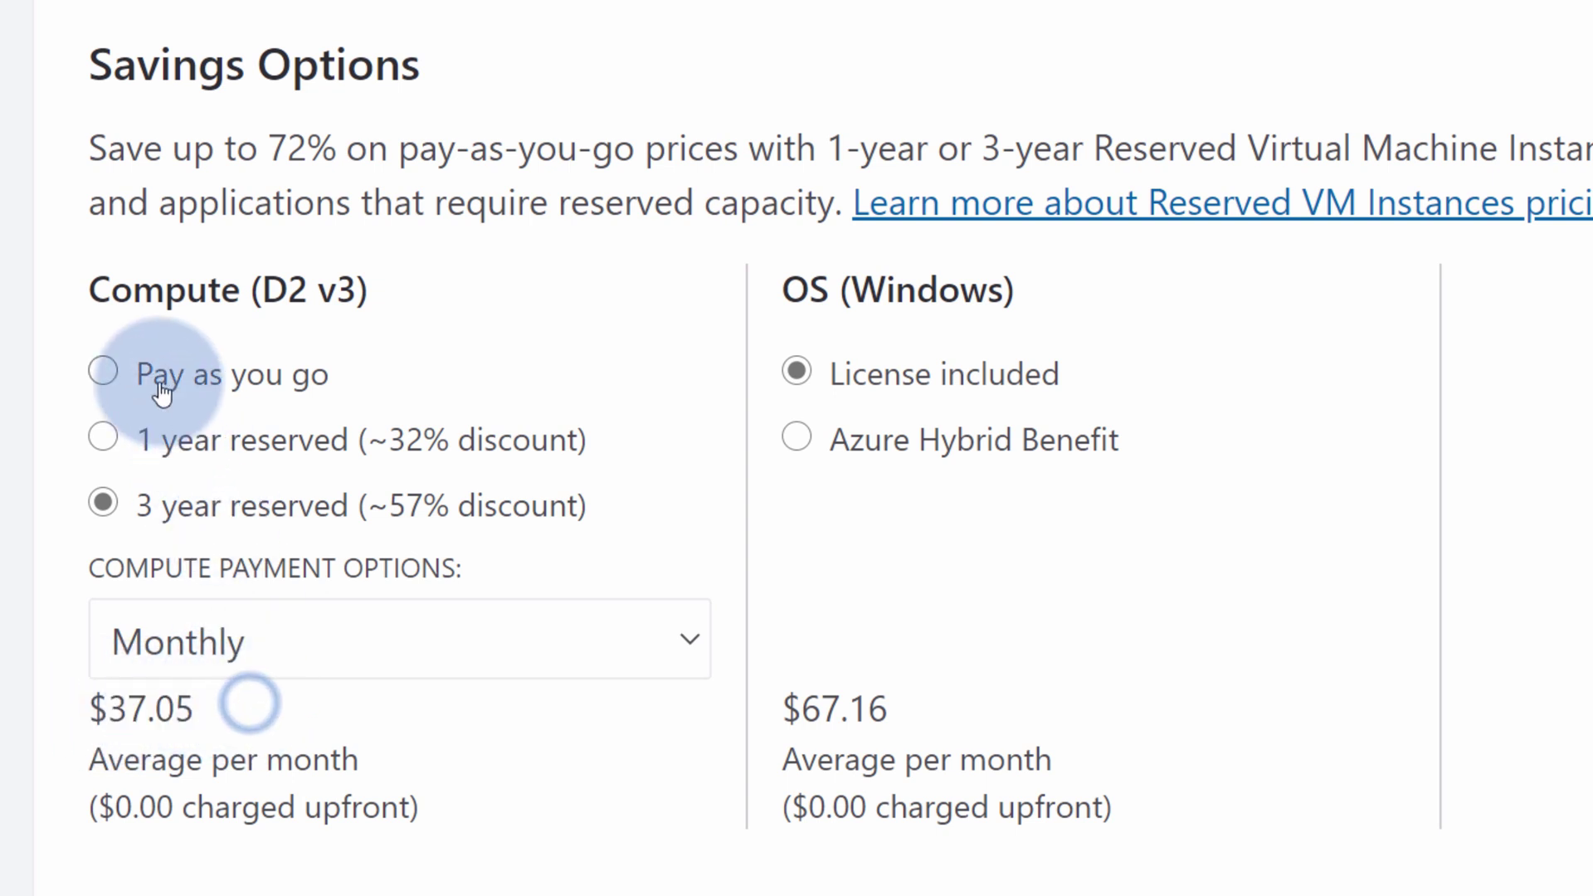
left_click_drag(78, 281, 247, 284)
left_click(442, 324)
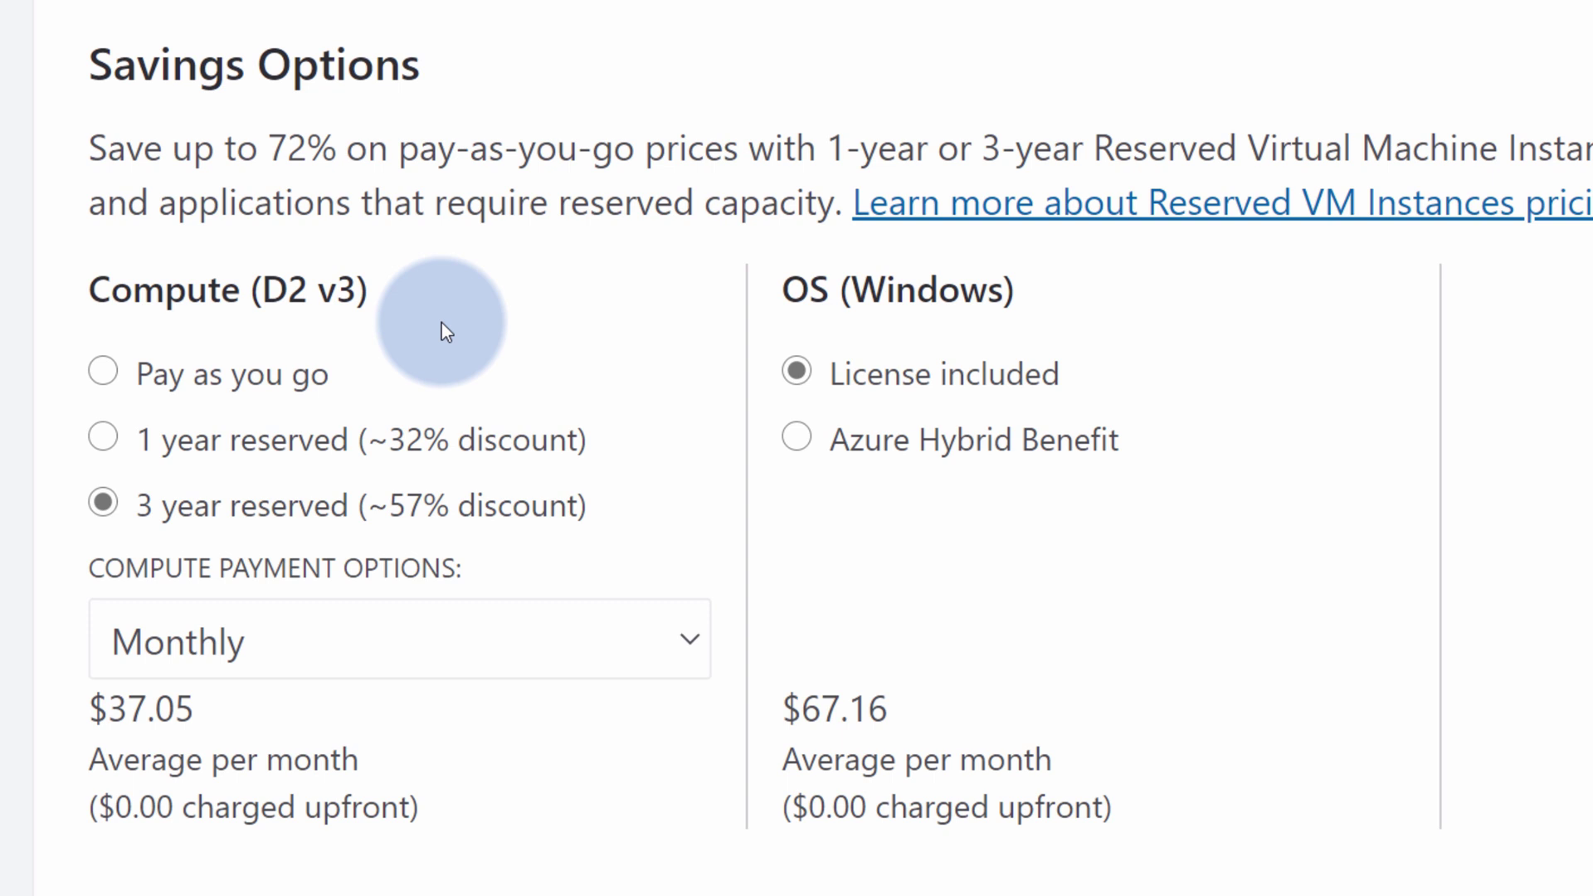
Step: Apply Azure Hybrid Benefit to the OS licence, bringing its cost to $0.00
left_click(824, 442)
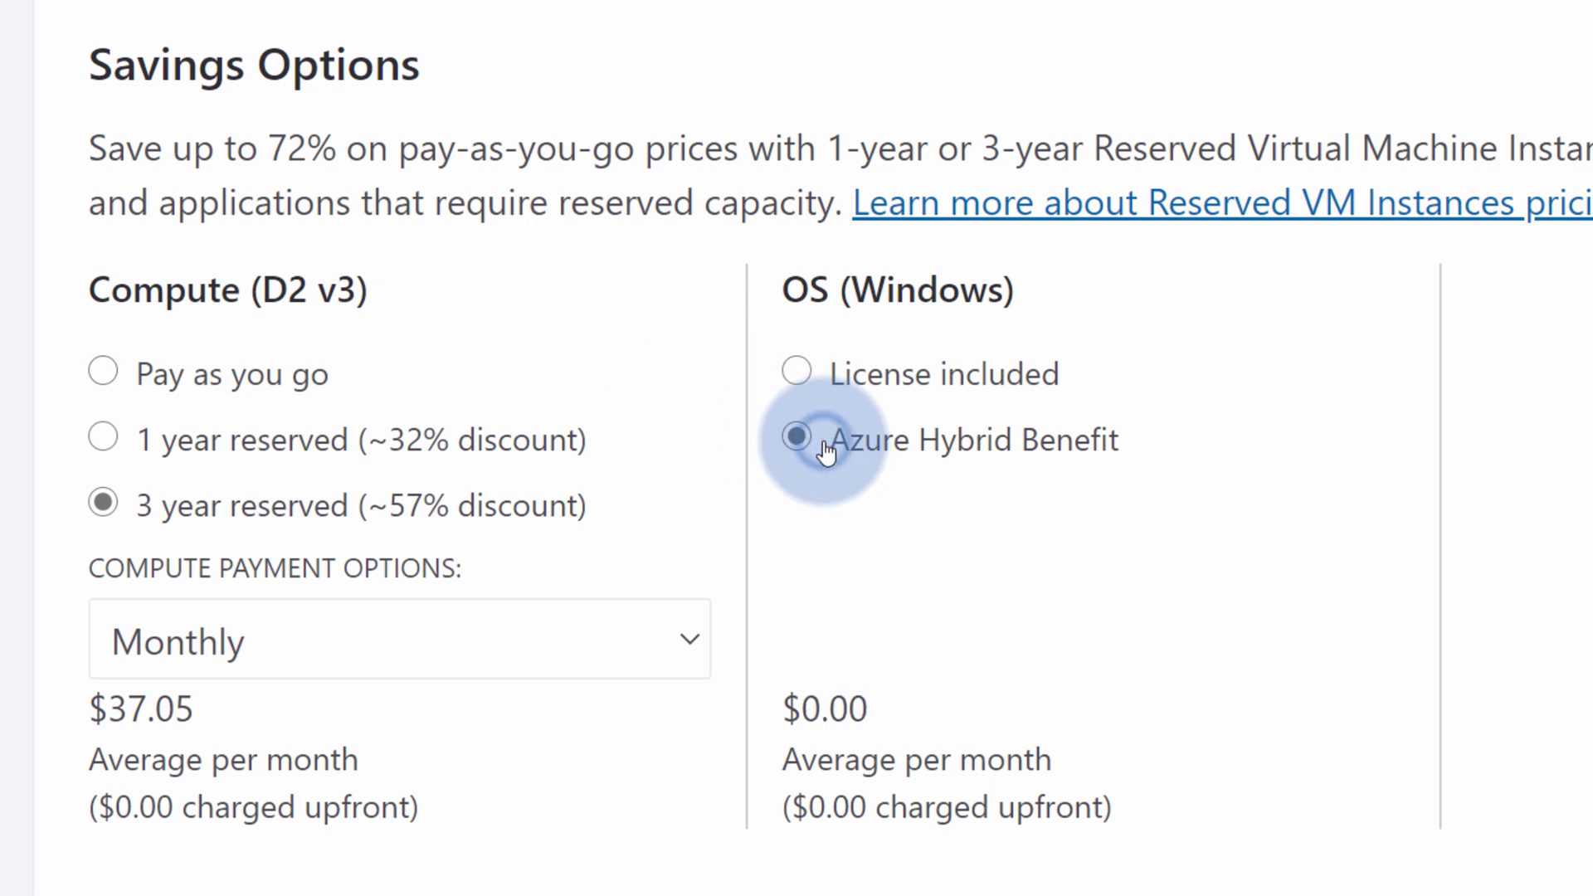
left_click_drag(878, 712, 784, 712)
left_click(895, 711)
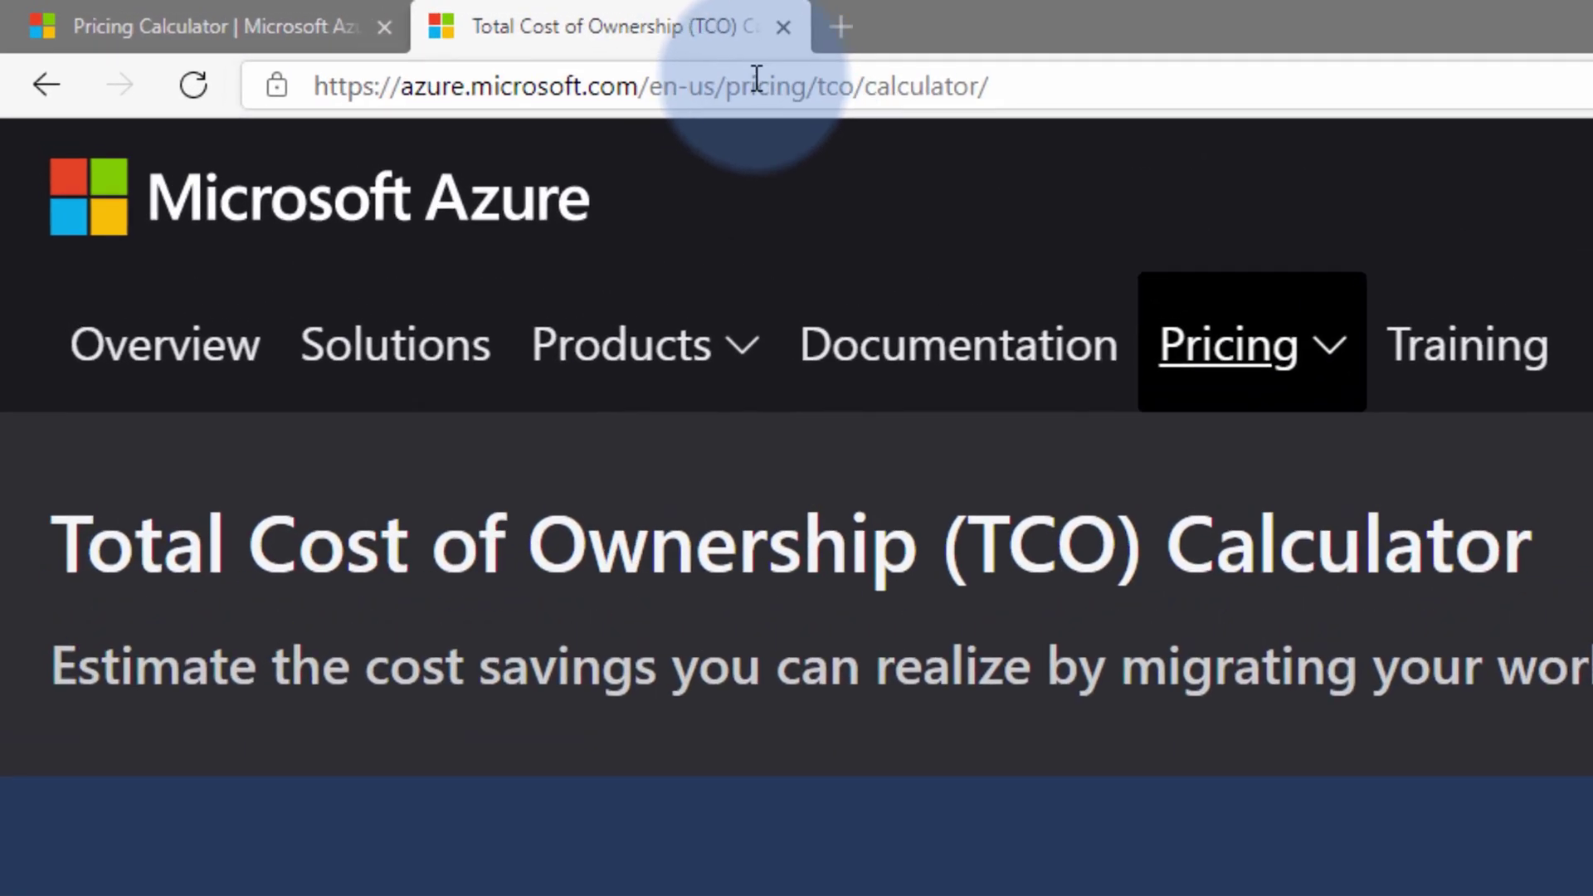
left_click_drag(815, 83, 1049, 74)
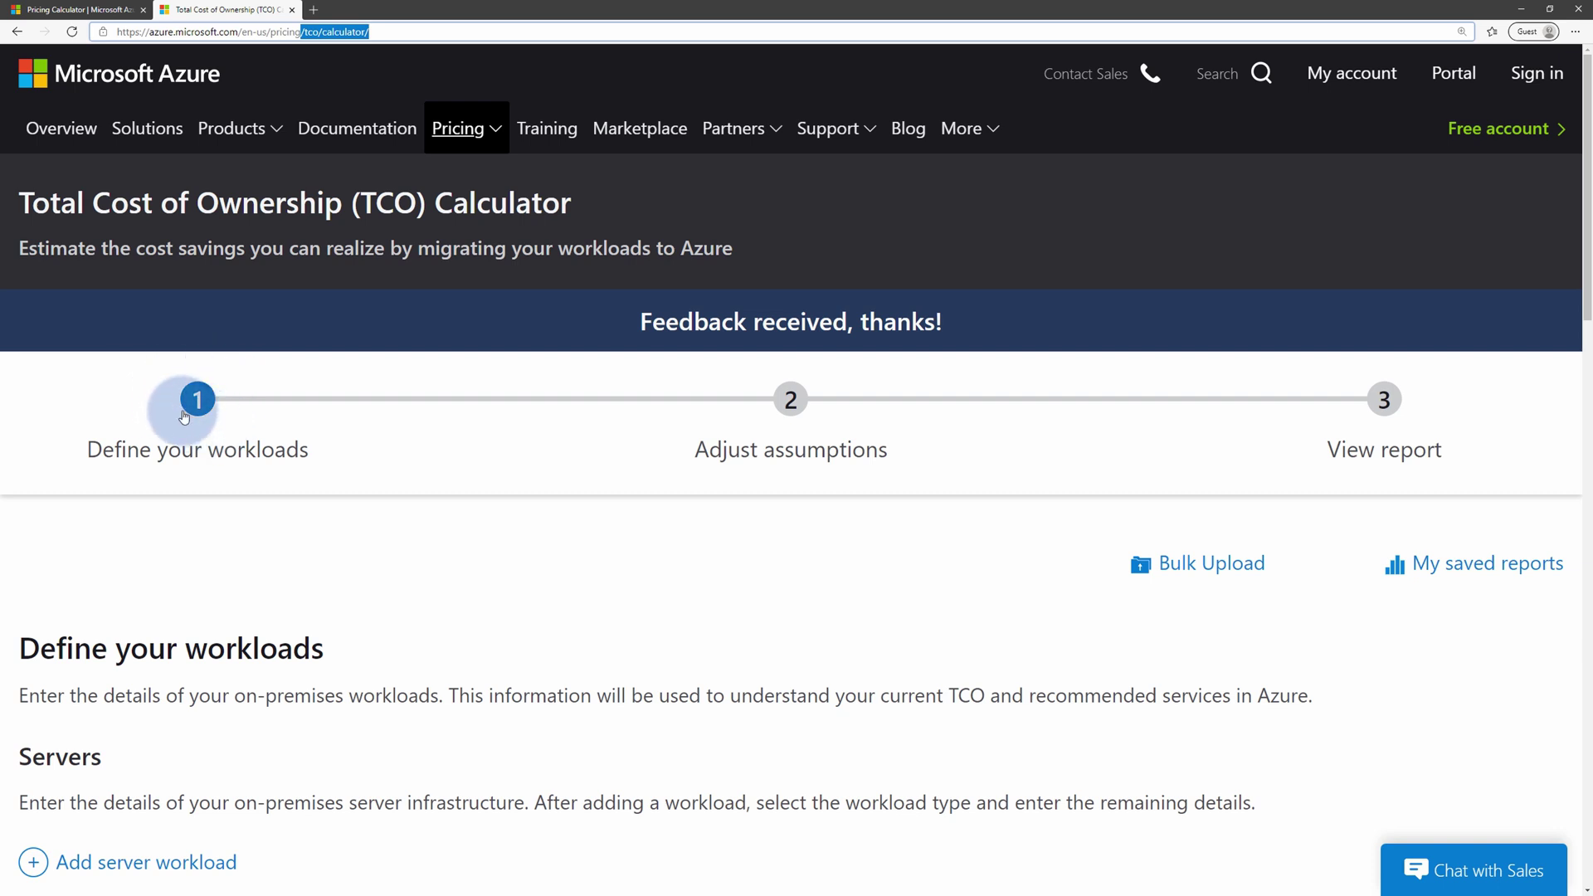
left_click_drag(359, 448, 85, 454)
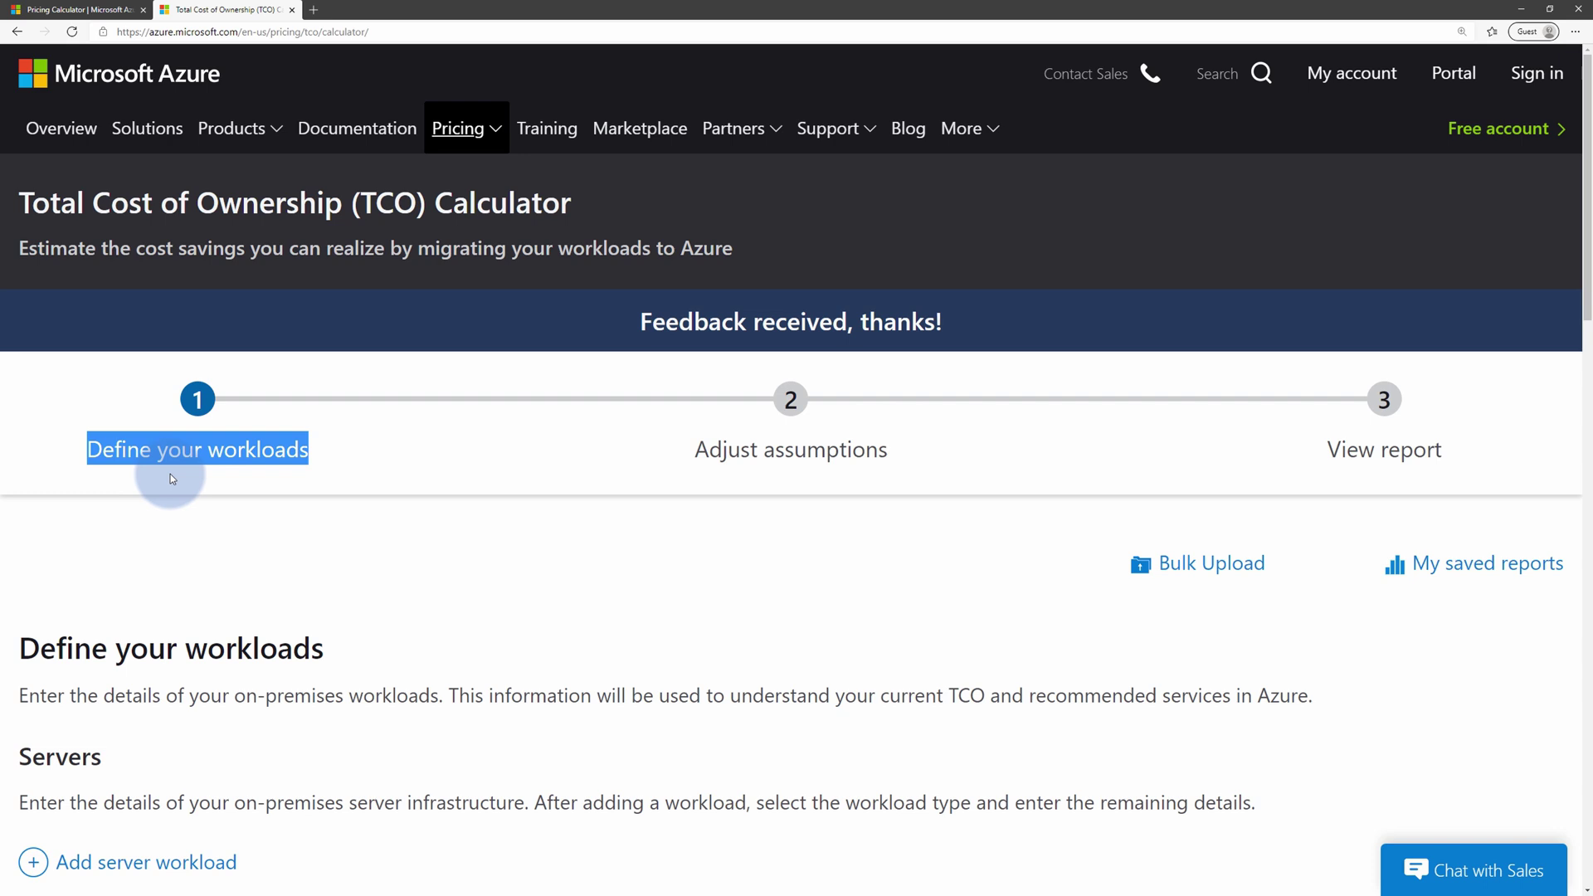
scroll(171, 475, "down", 3)
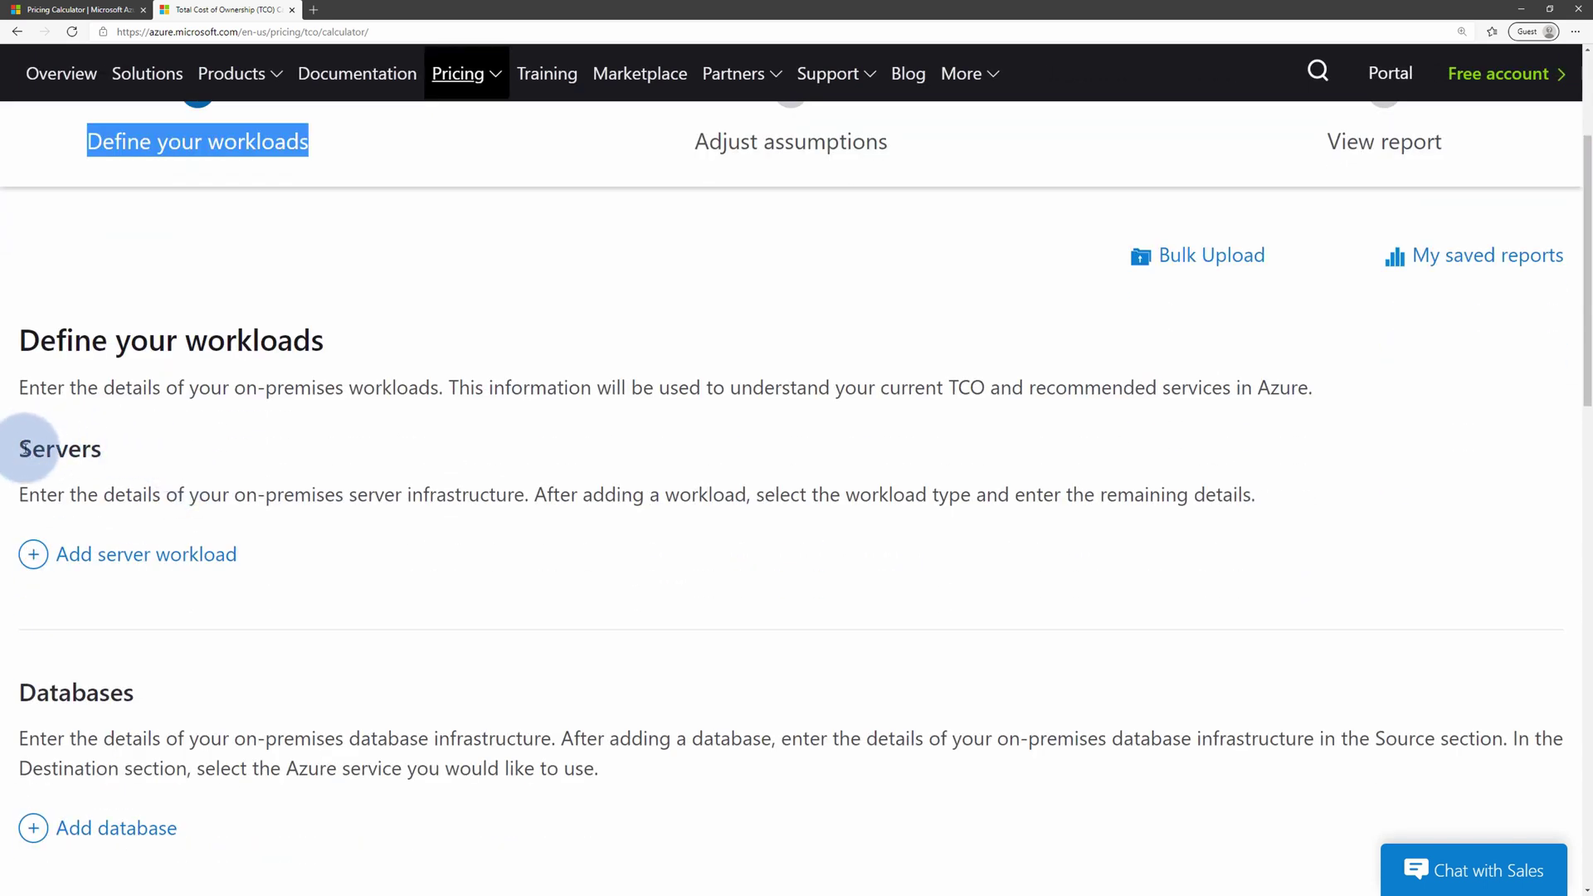
left_click_drag(19, 448, 115, 448)
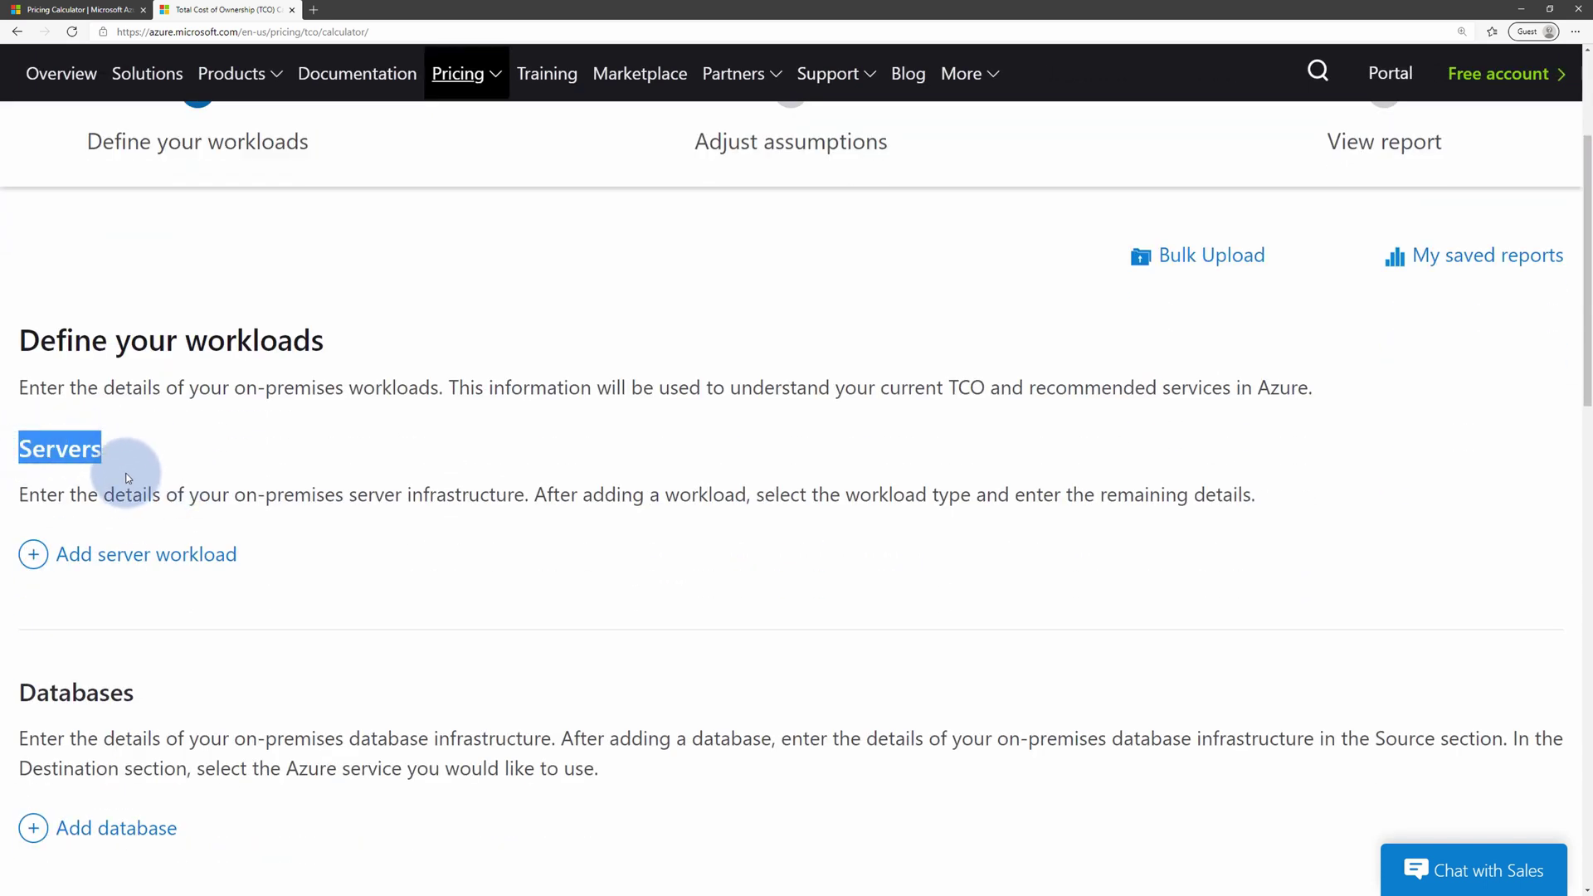
left_click(127, 481)
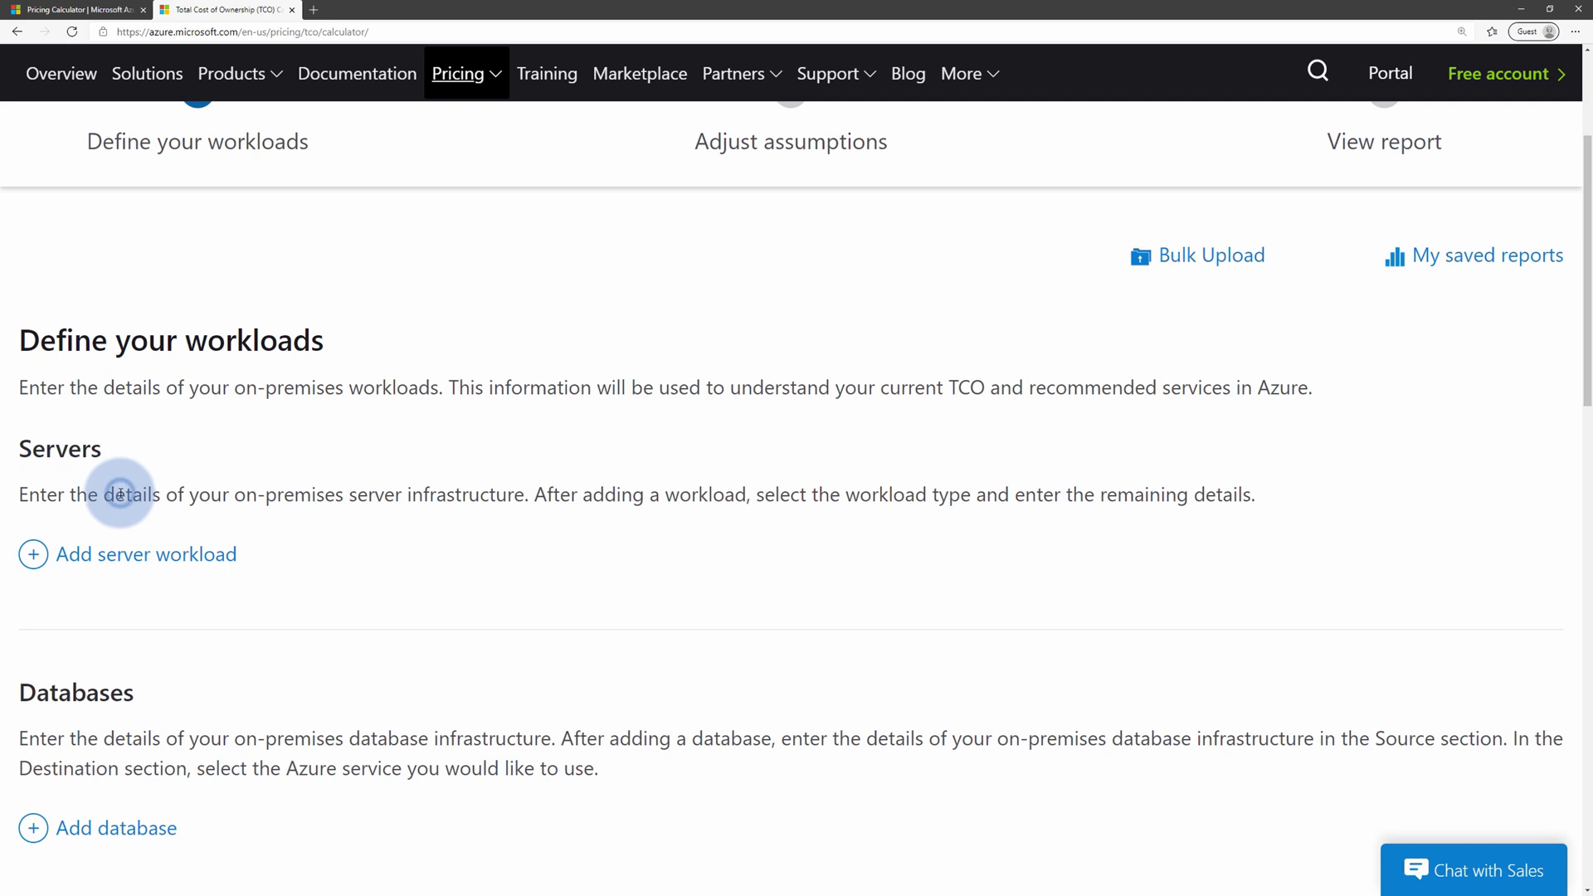
Step: Add Workload 1 as a Physical Servers, Windows, Datacenter-licence server workload
left_click(35, 554)
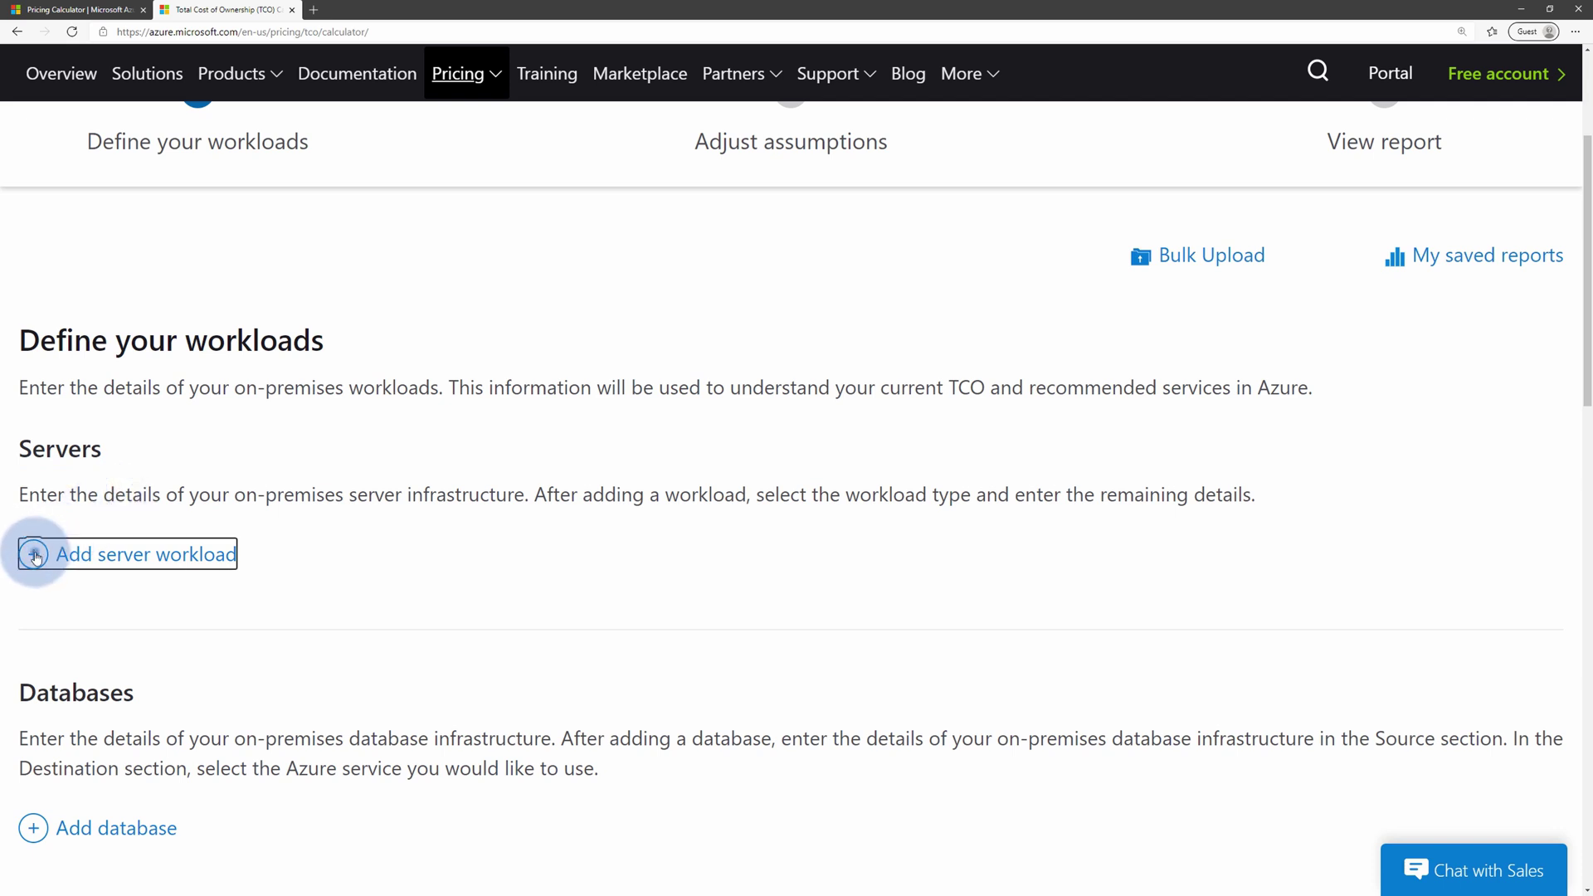
scroll(36, 552, "down", 2)
left_click(204, 421)
left_click(478, 521)
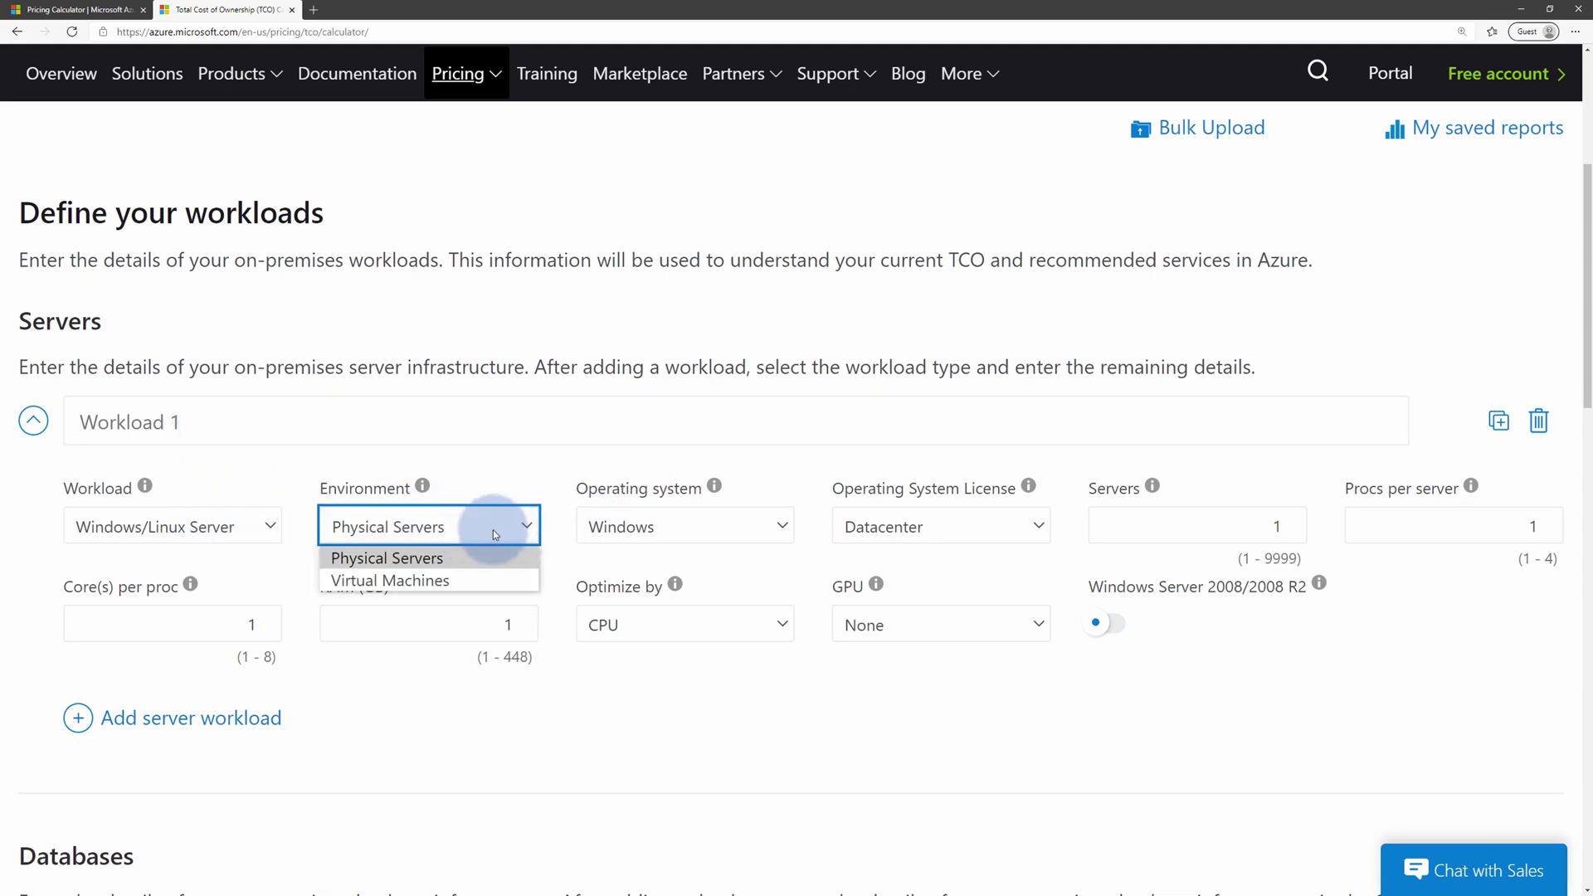
left_click(639, 524)
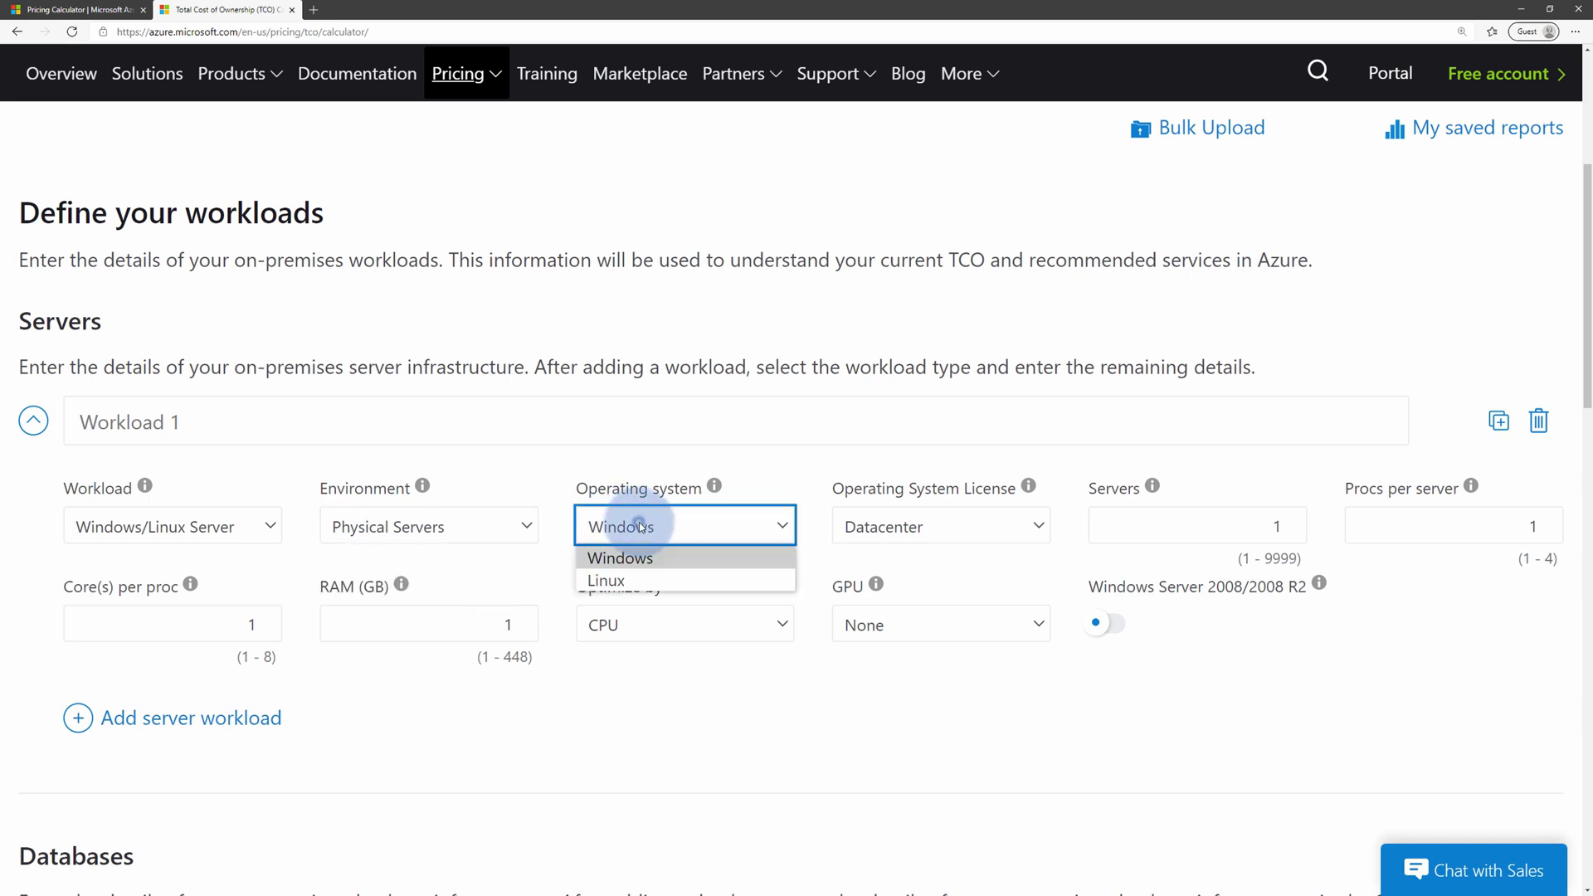
left_click(886, 527)
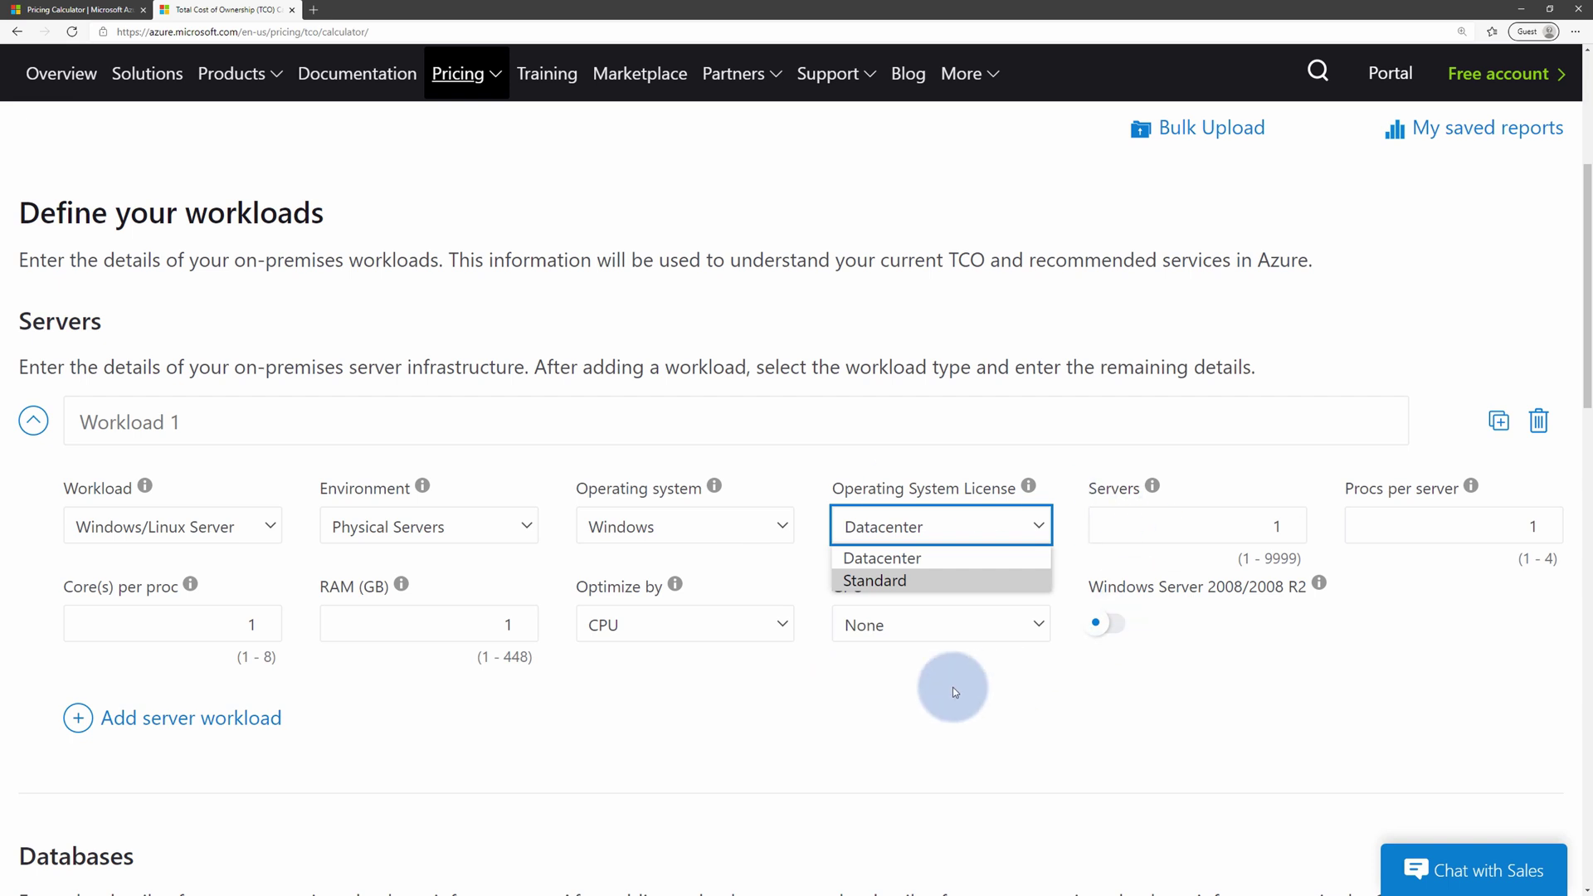
left_click(999, 686)
scroll(717, 639, "down", 1)
scroll(396, 577, "down", 5)
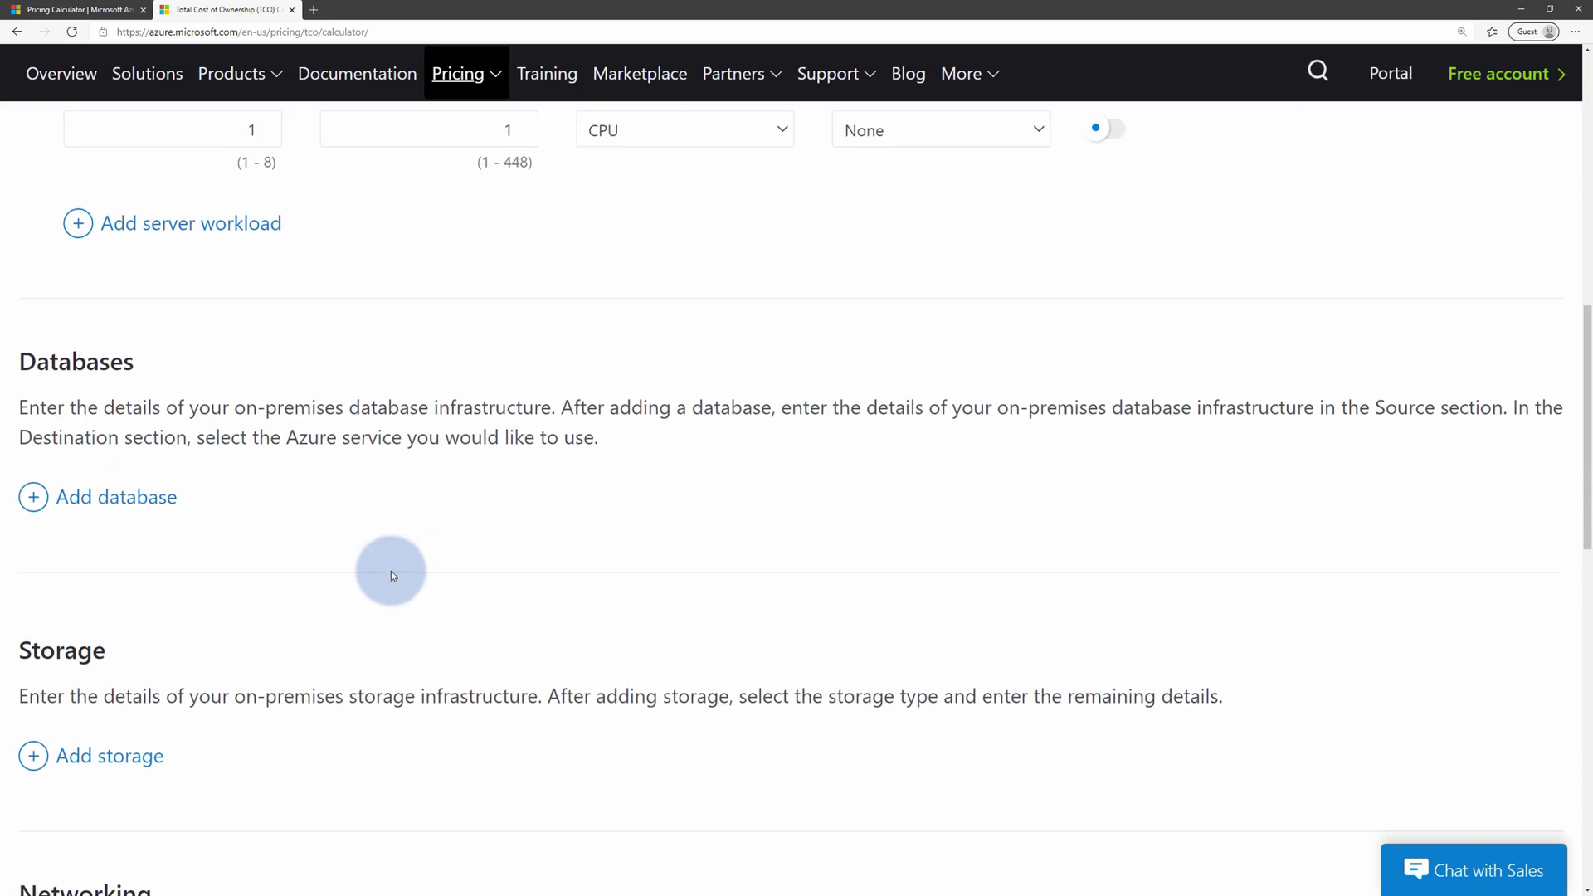
Step: Add Database 1 (Microsoft SQL Server) and Storage 1 (1 TB HDD local disk) to the estimate
left_click(34, 481)
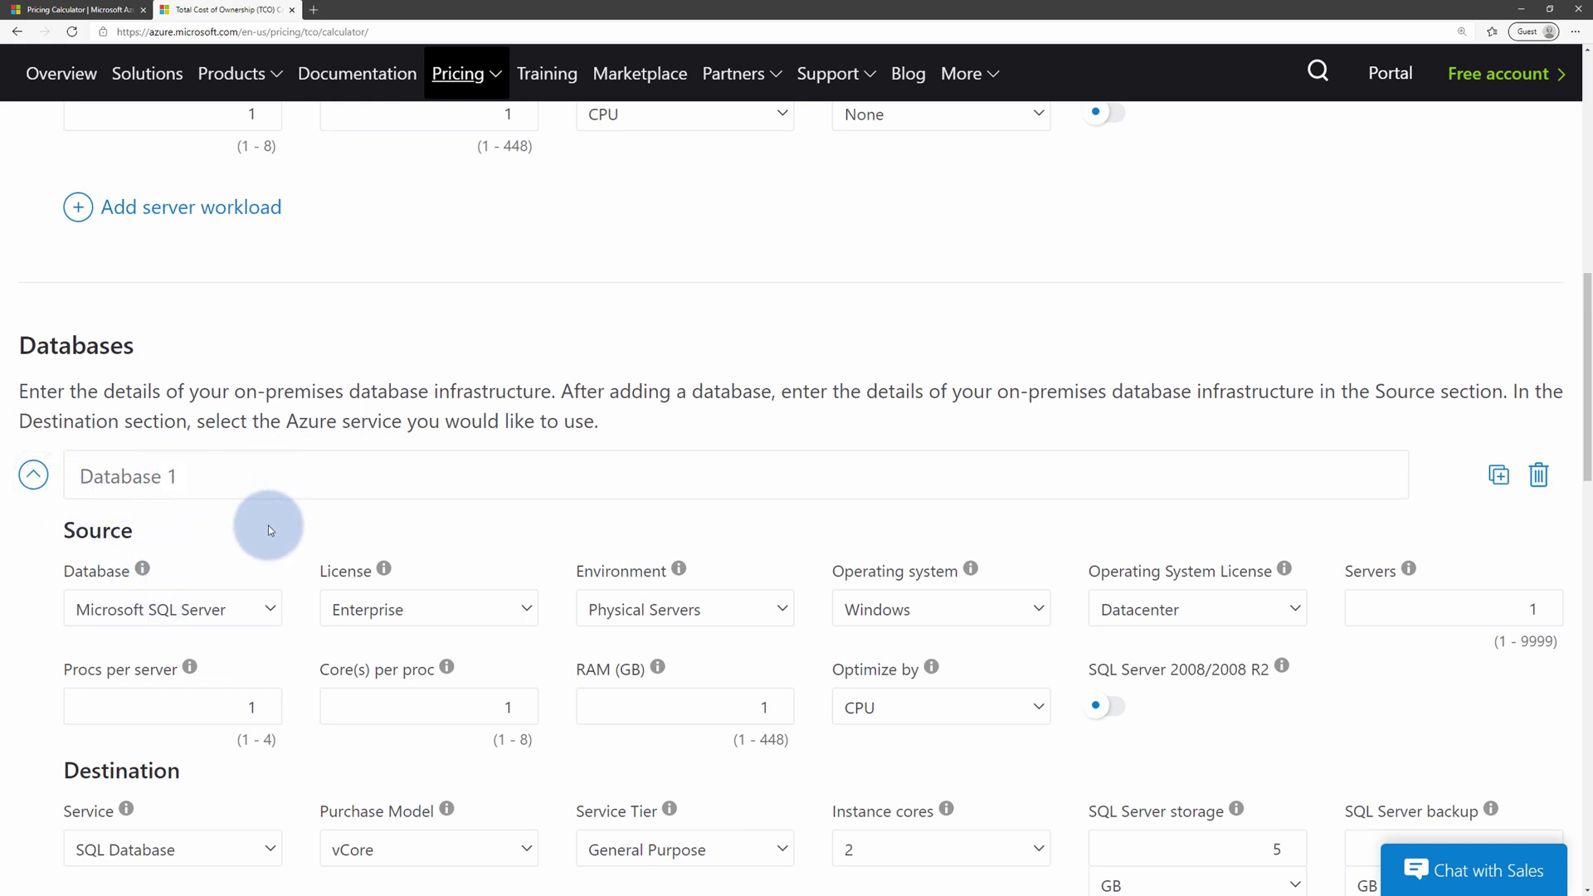
scroll(267, 525, "down", 5)
scroll(267, 525, "down", 6)
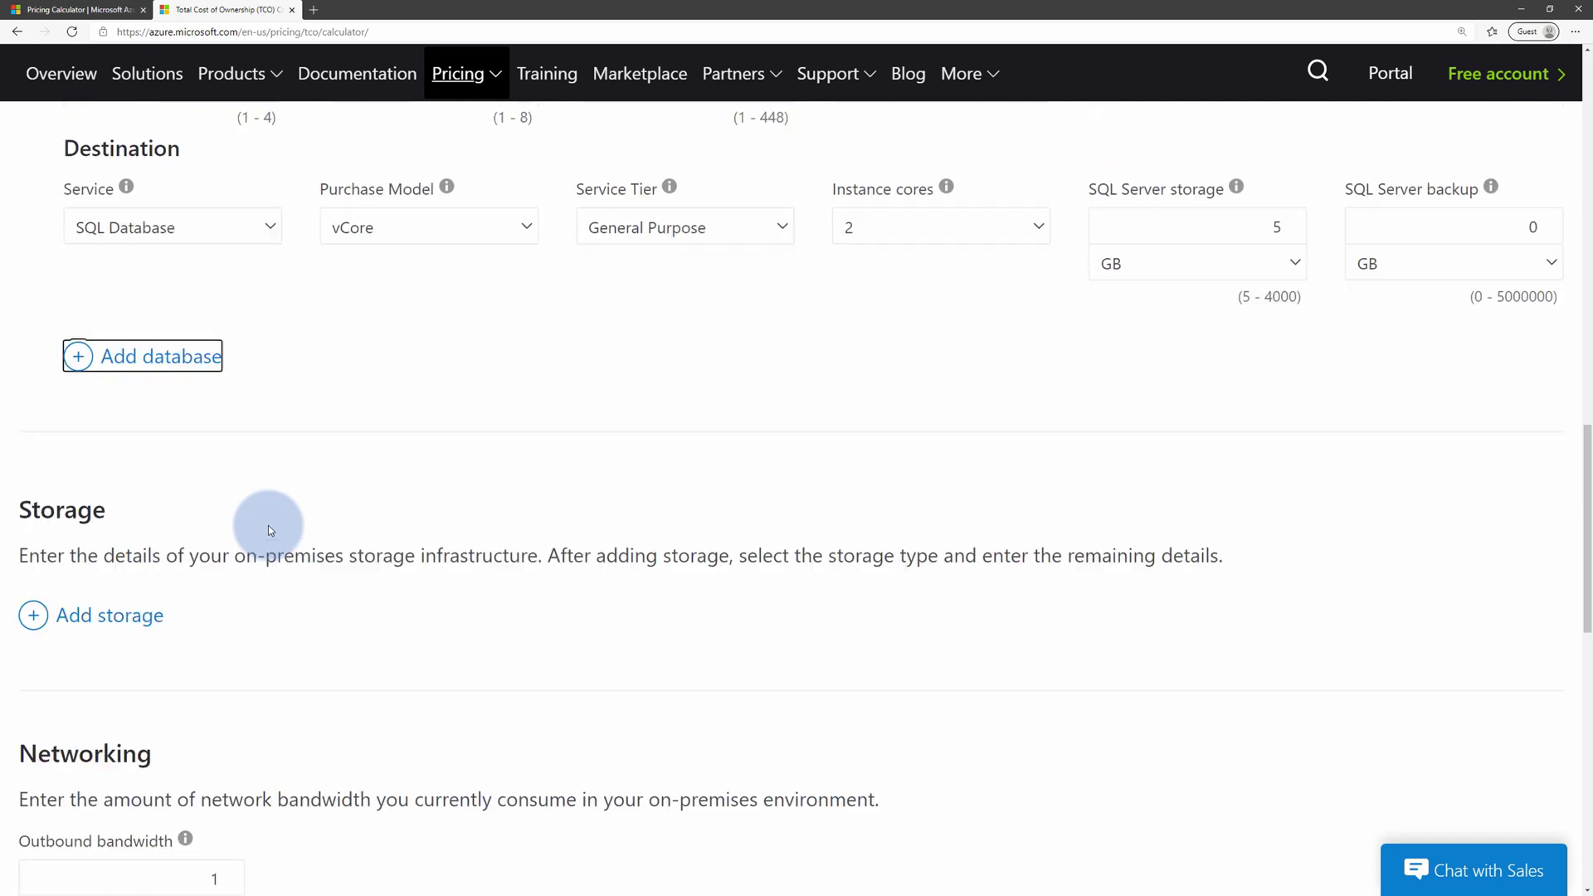
left_click(33, 340)
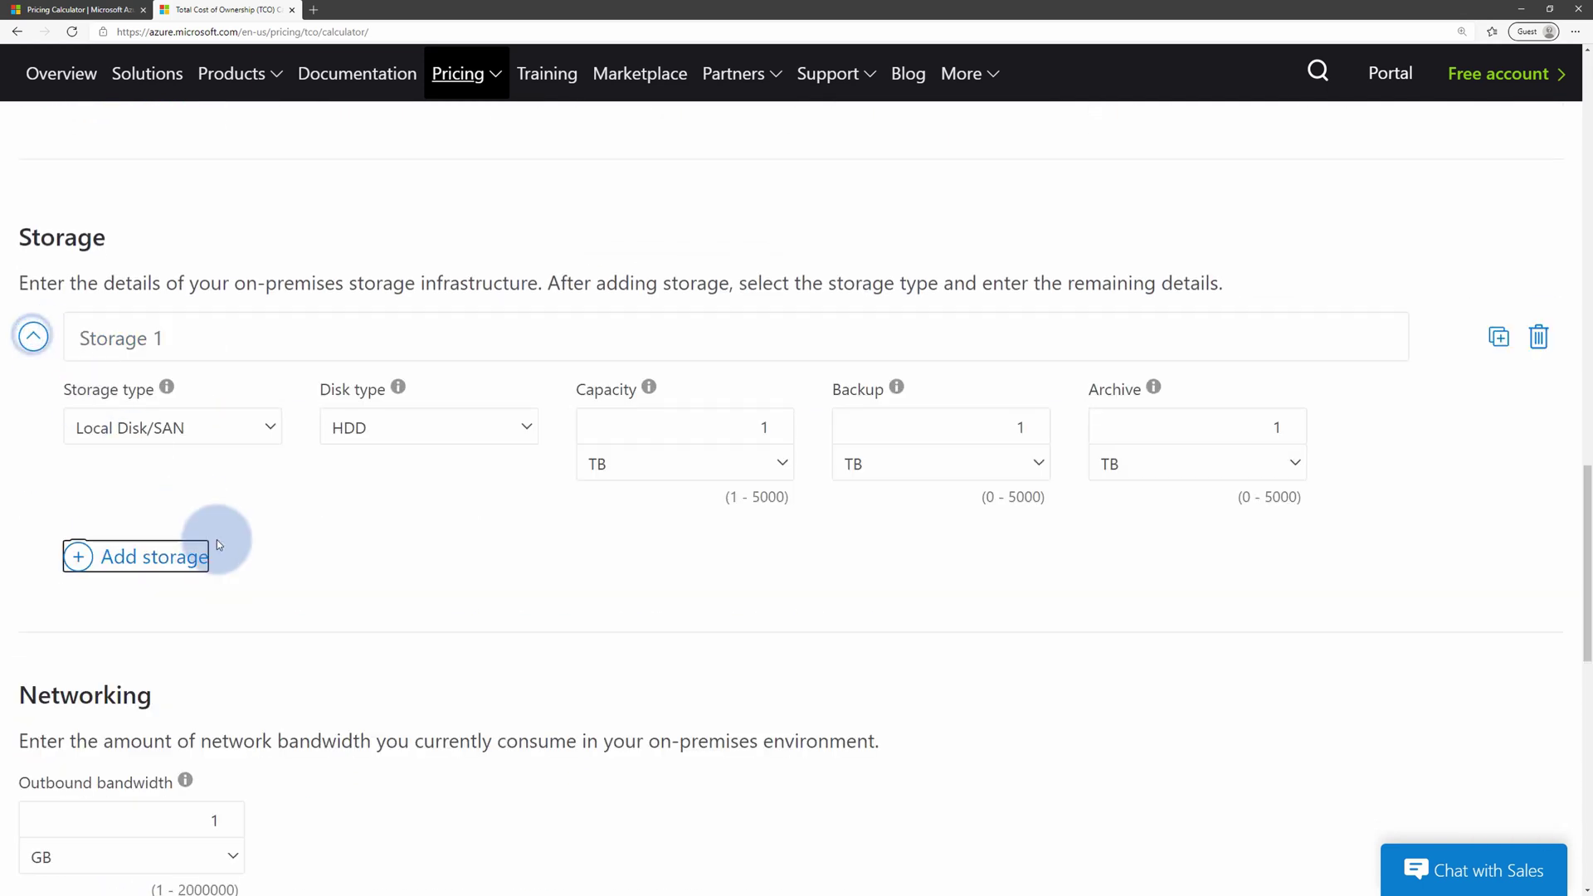
scroll(217, 540, "down", 3)
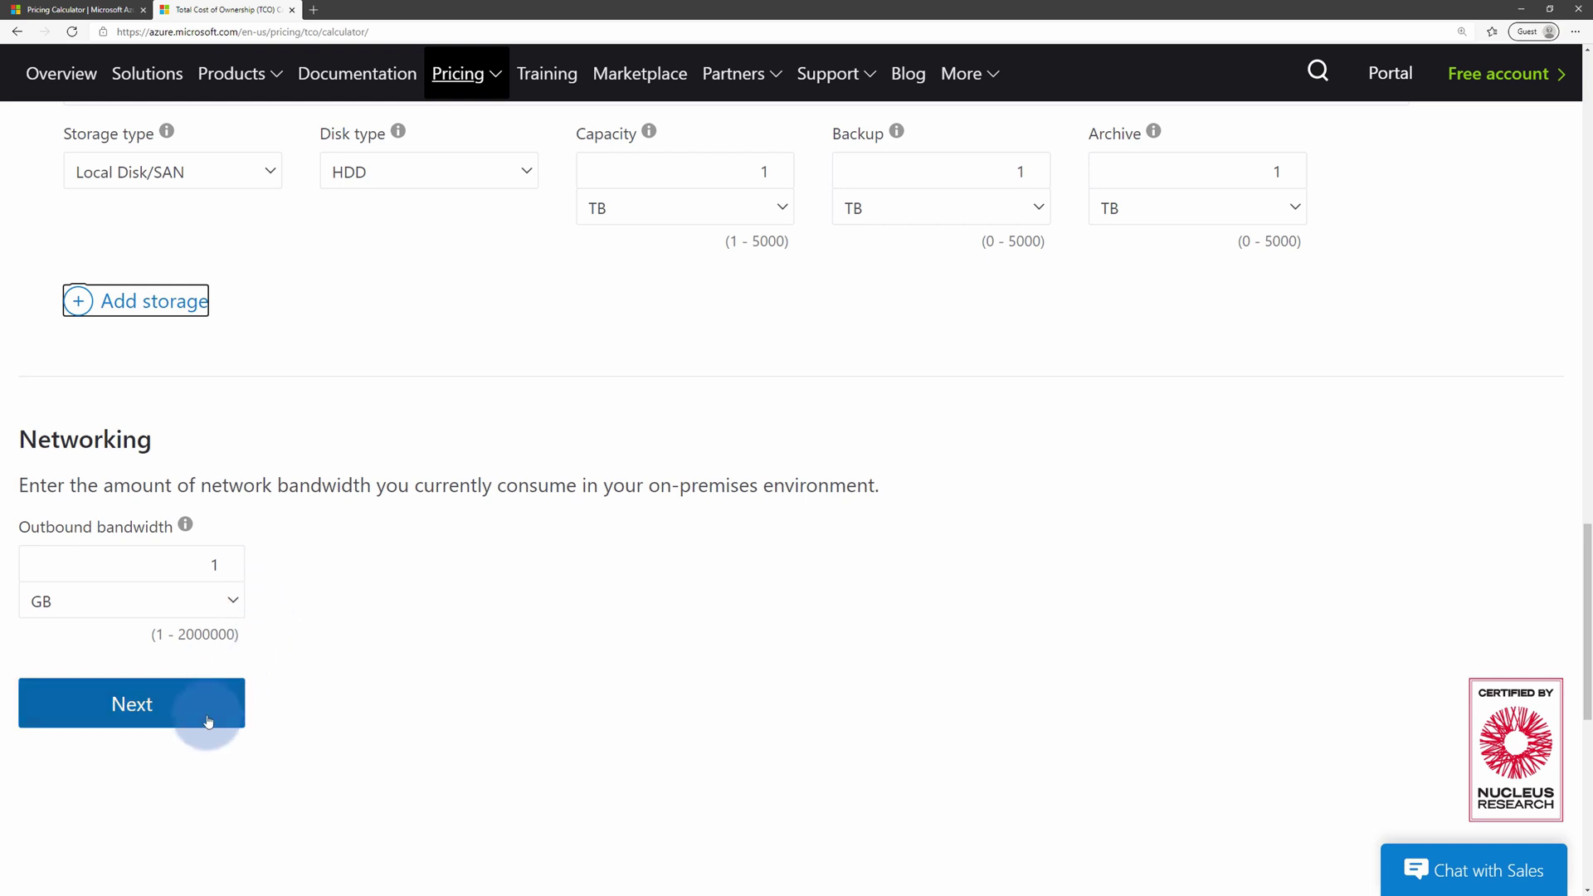
Step: Move on to Adjust assumptions and keep US Dollar as the currency
left_click(157, 724)
left_click_drag(682, 455, 908, 437)
left_click(899, 502)
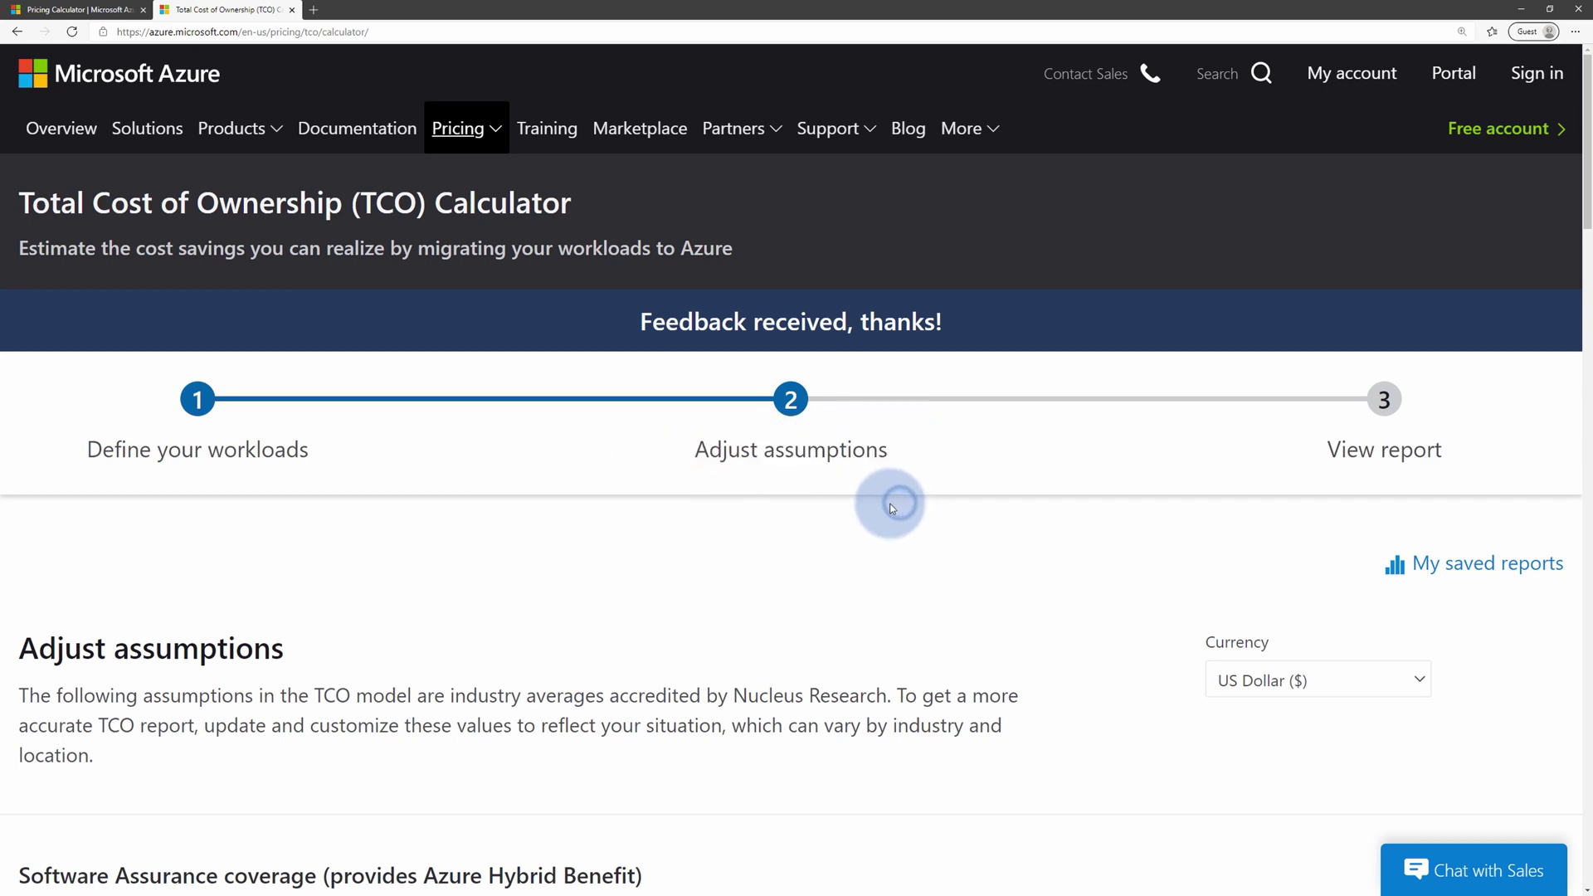
left_click(1263, 679)
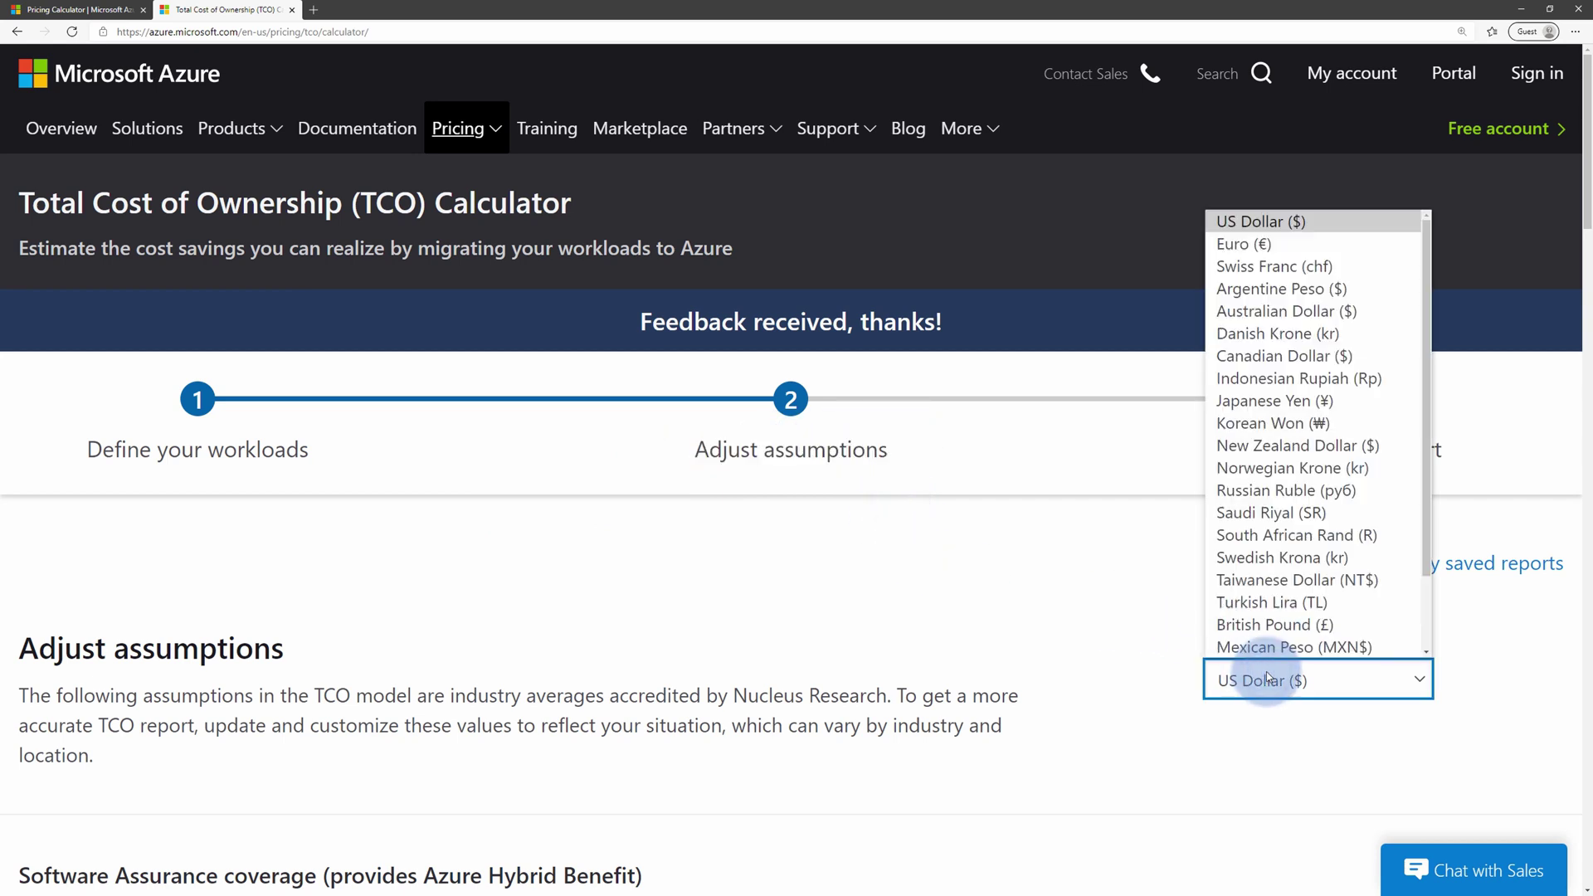
left_click(892, 608)
Step: Review the Software Assurance coverage options, including Windows Server
scroll(890, 607, "down", 6)
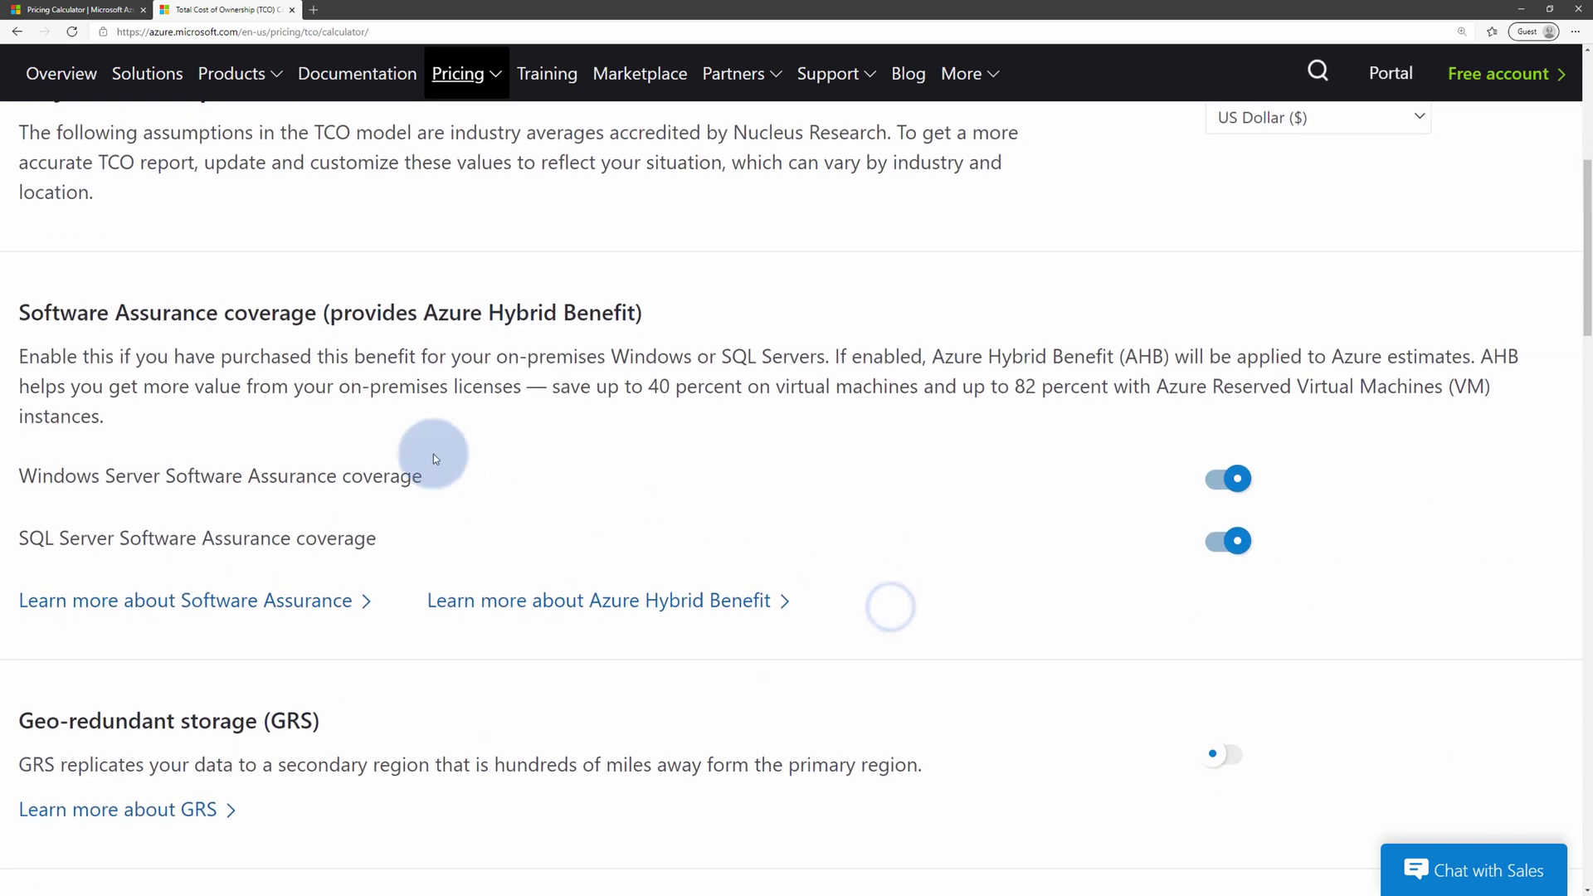
left_click_drag(77, 313, 235, 313)
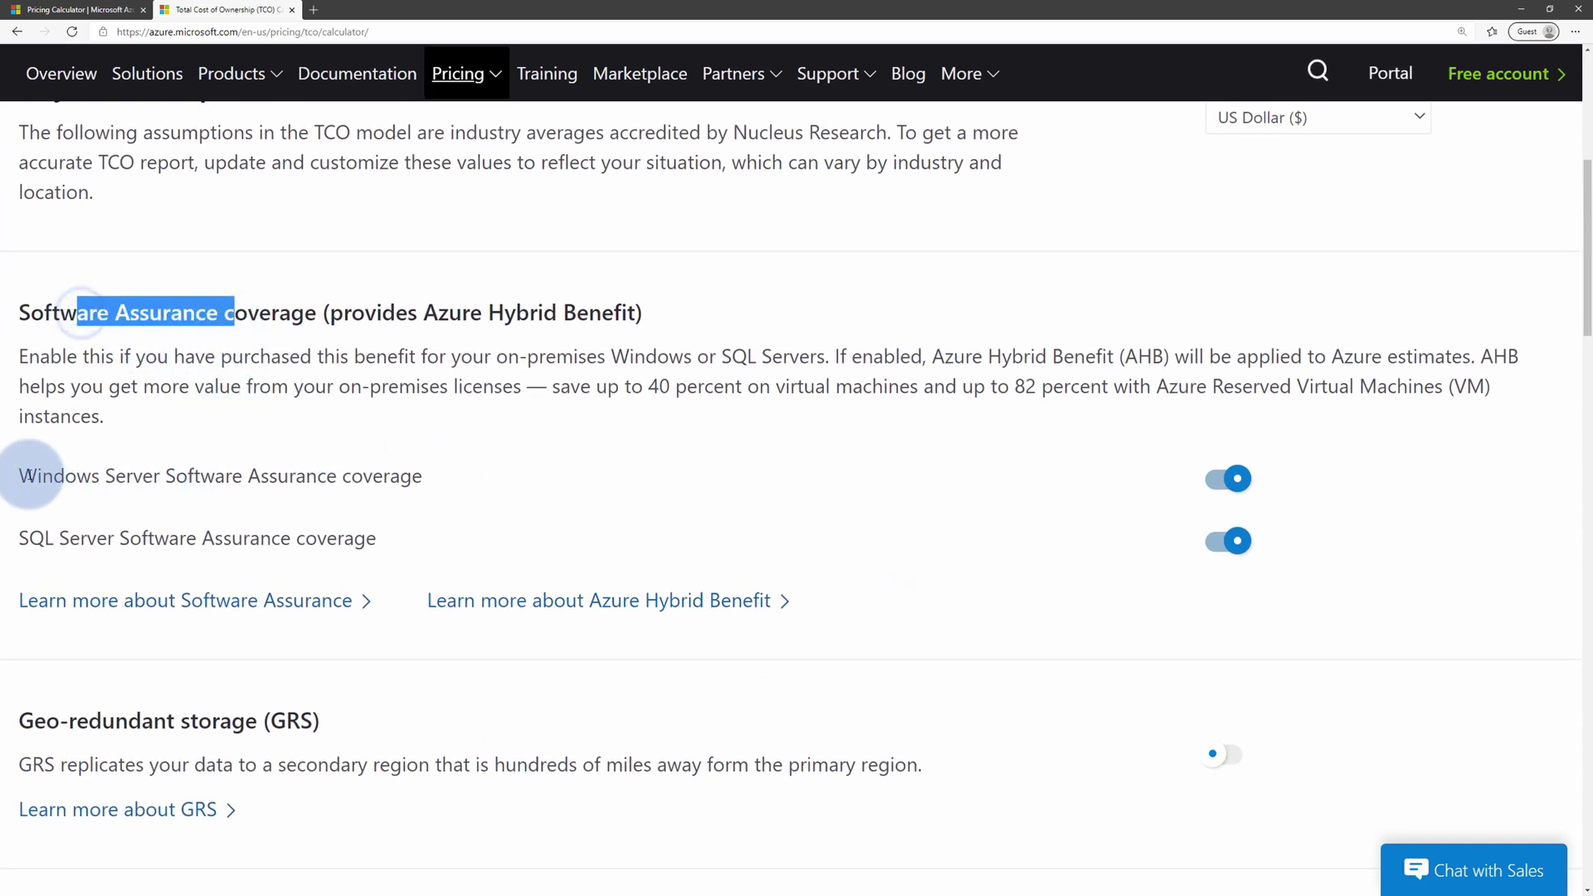
left_click_drag(19, 476, 160, 476)
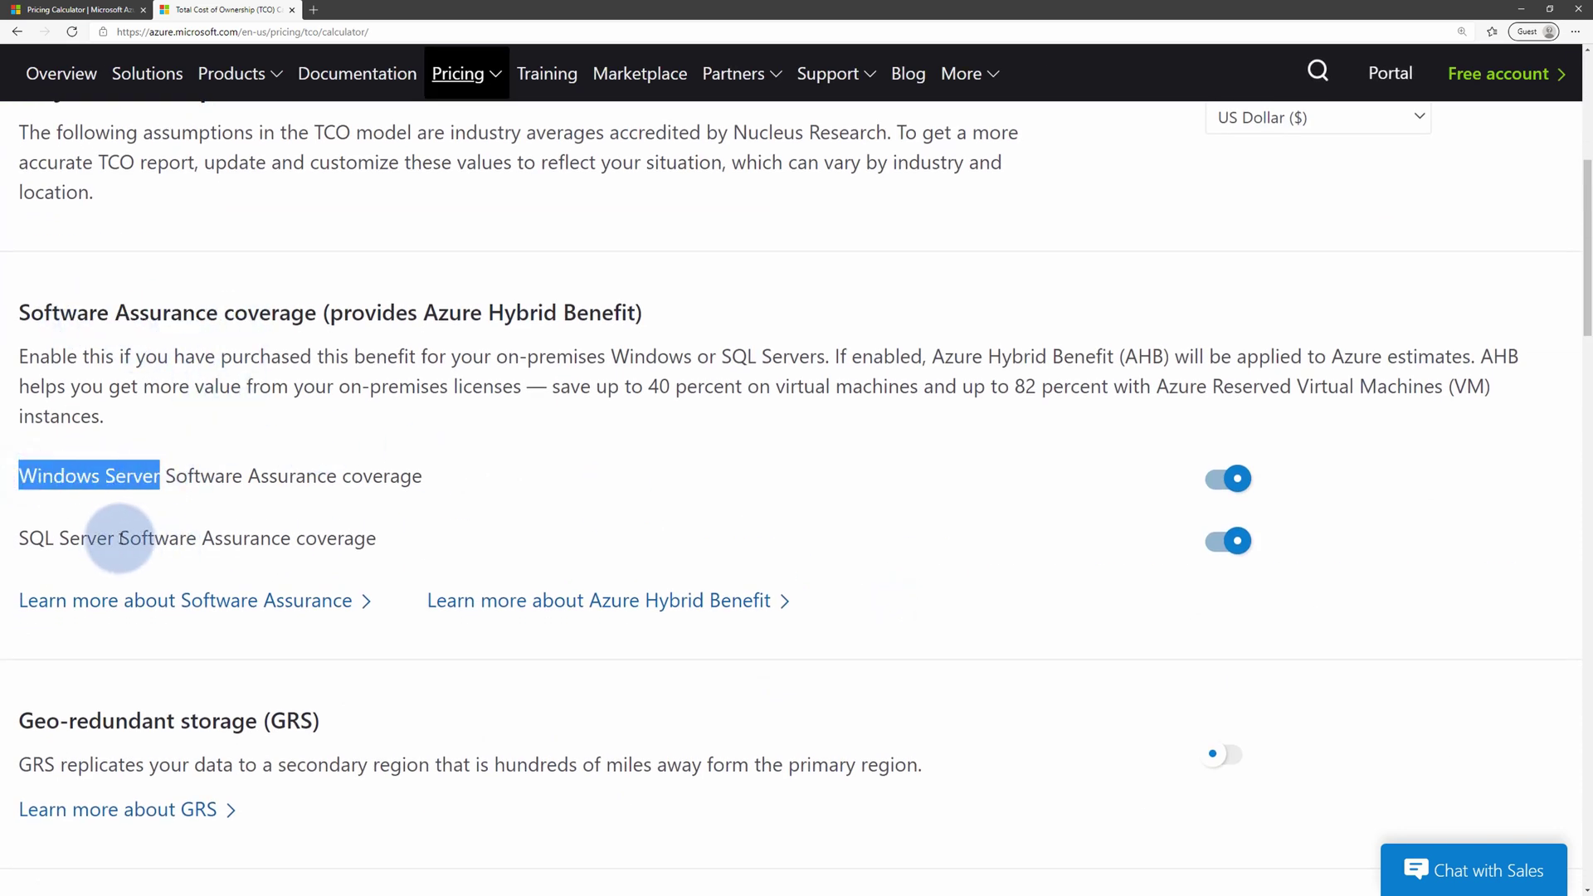
left_click_drag(120, 540, 19, 539)
left_click(164, 518)
Step: Review the VM assumptions including Bs-series, plus the electricity, storage and IT labor defaults
scroll(190, 484, "down", 6)
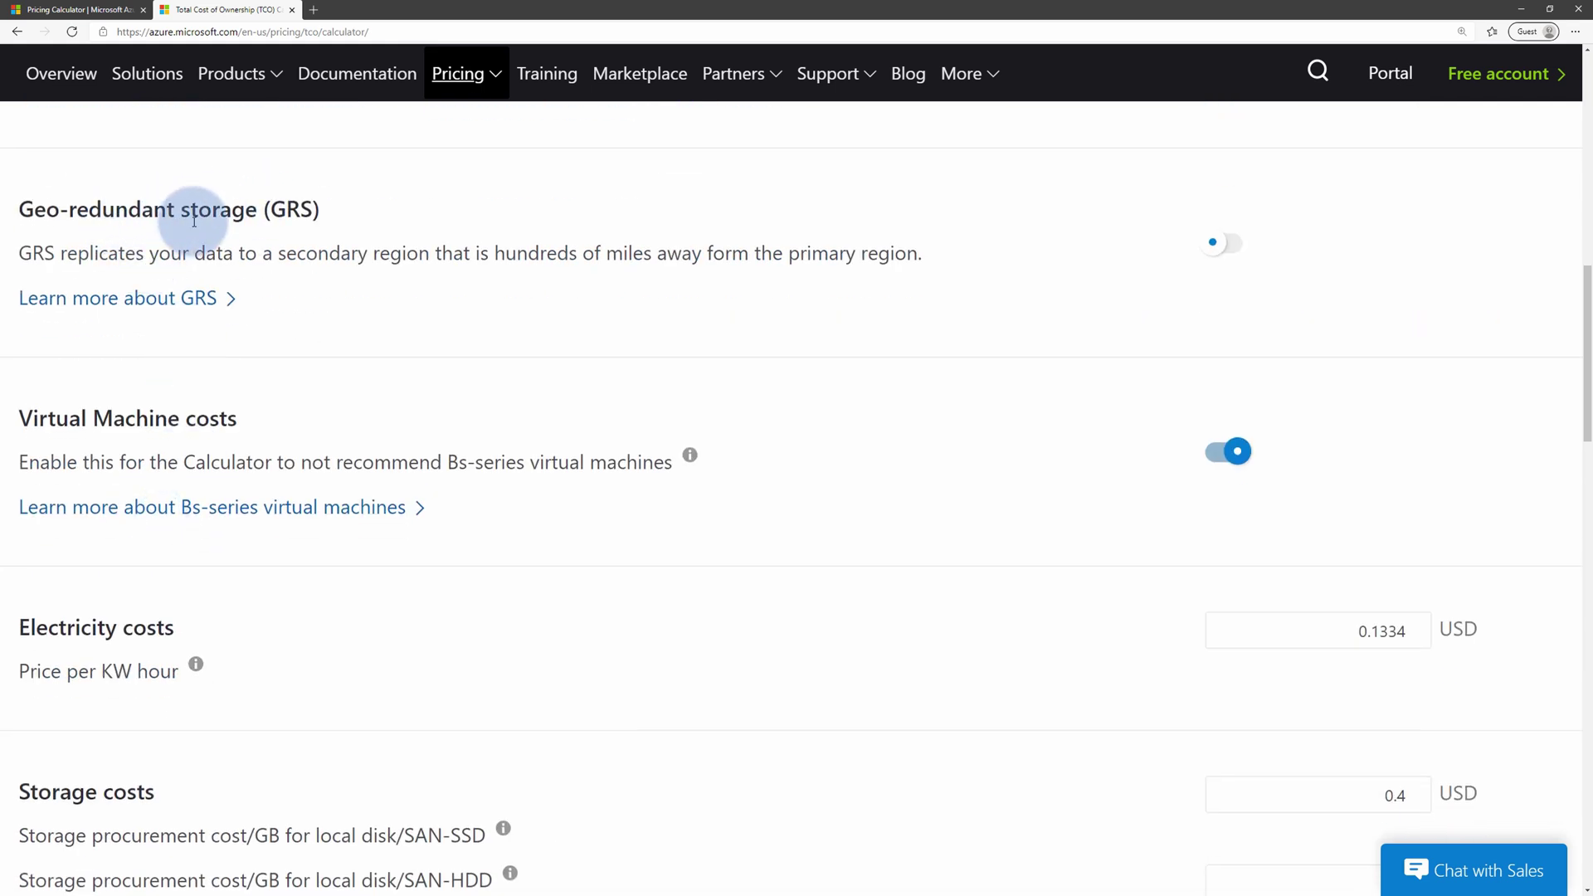
scroll(268, 326, "down", 1)
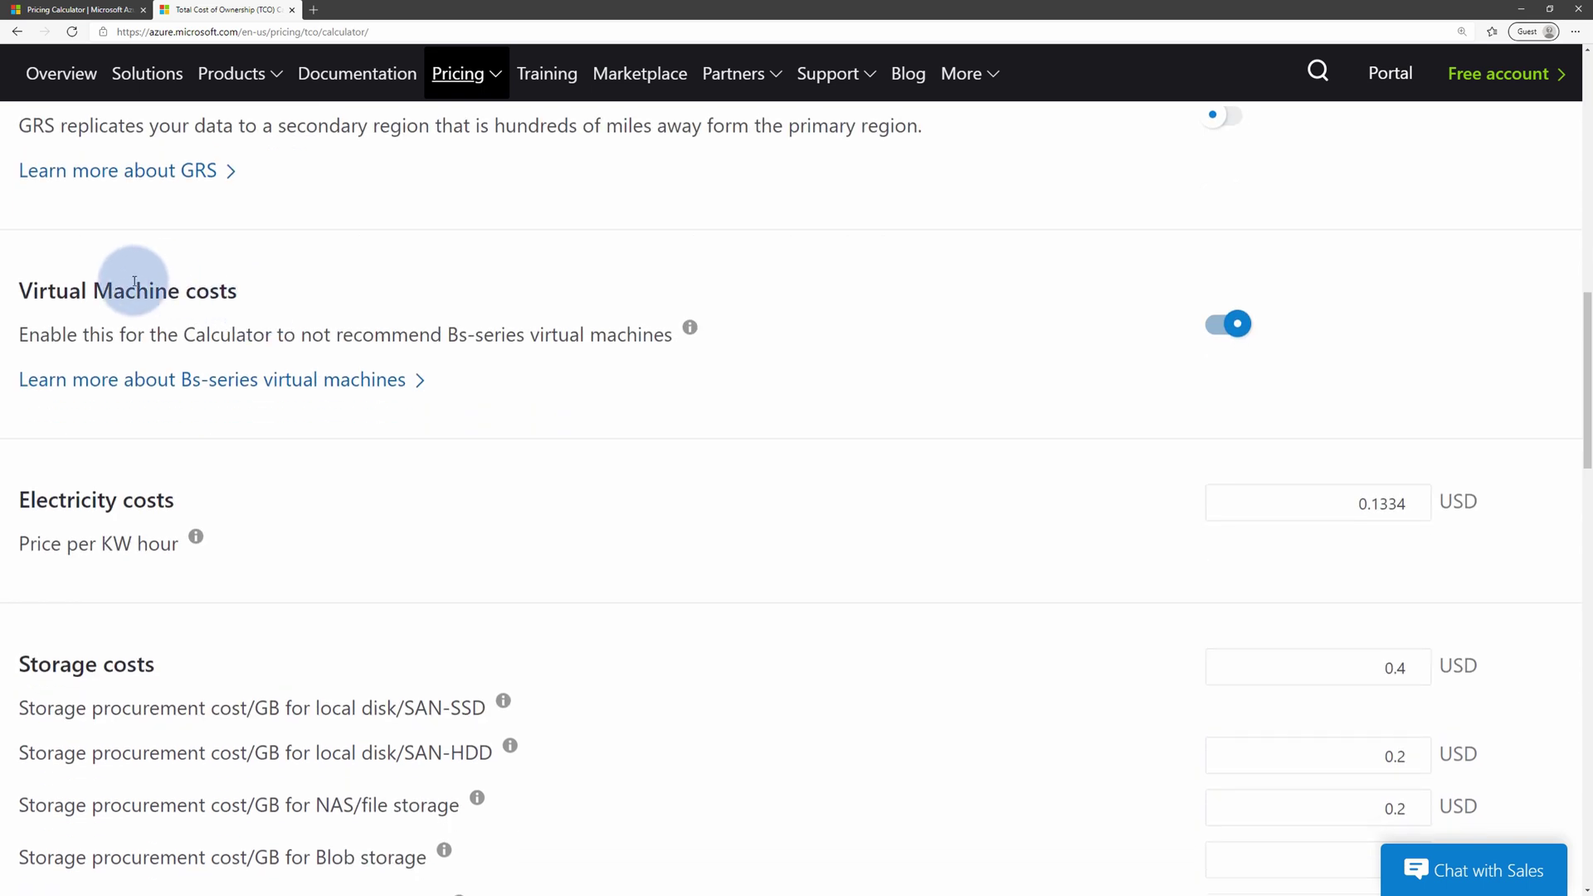
left_click_drag(30, 290, 444, 335)
left_click(440, 328)
left_click(509, 355)
left_click(481, 374)
scroll(479, 374, "down", 7)
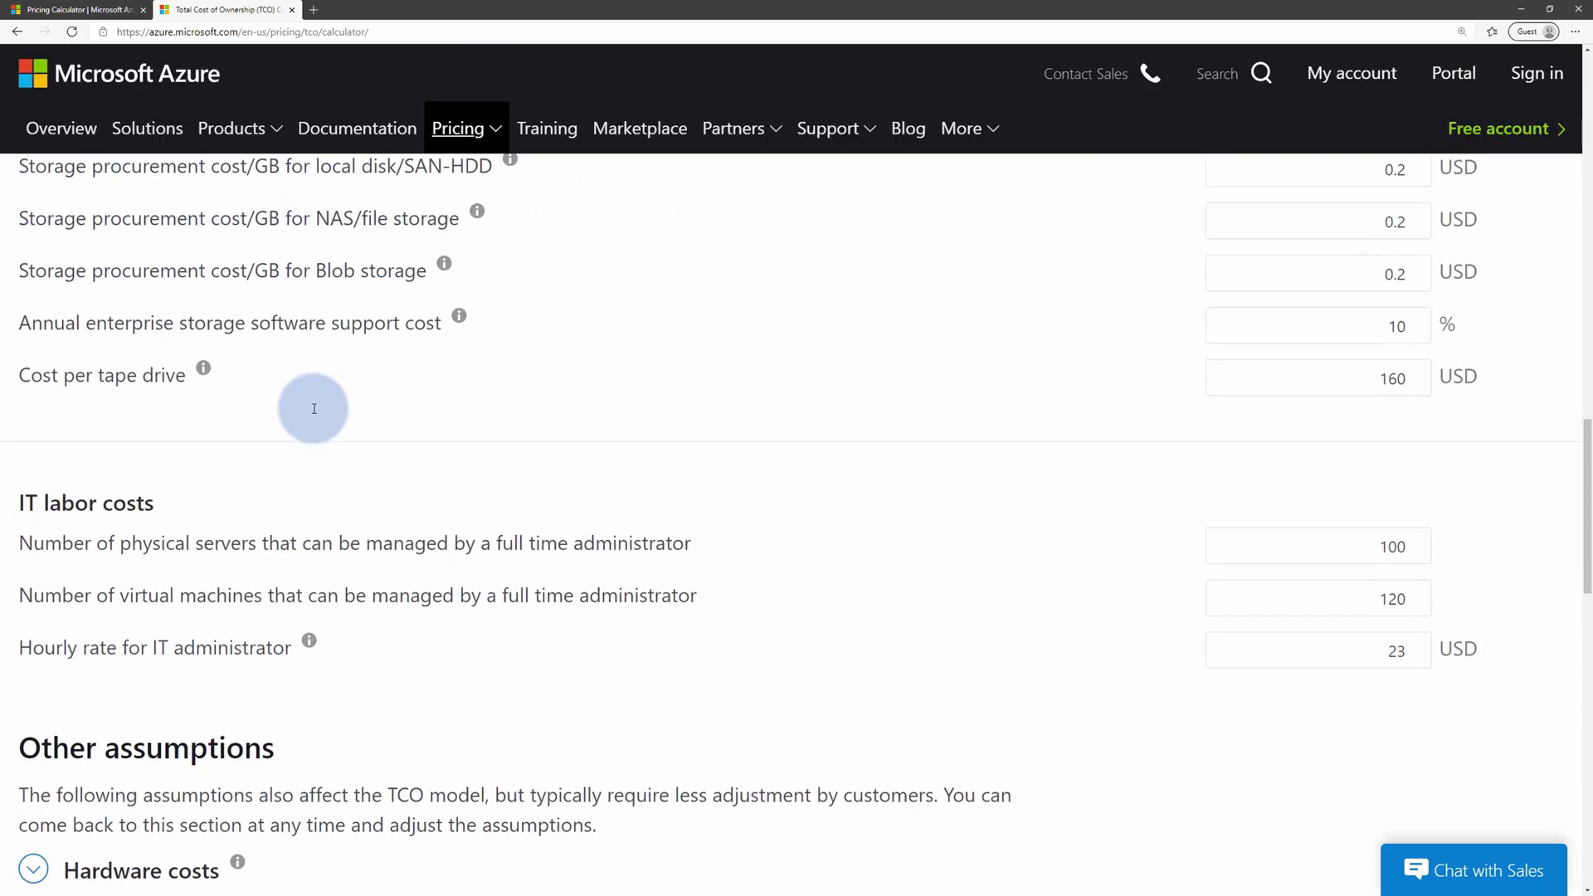
scroll(374, 402, "down", 3)
scroll(302, 385, "down", 6)
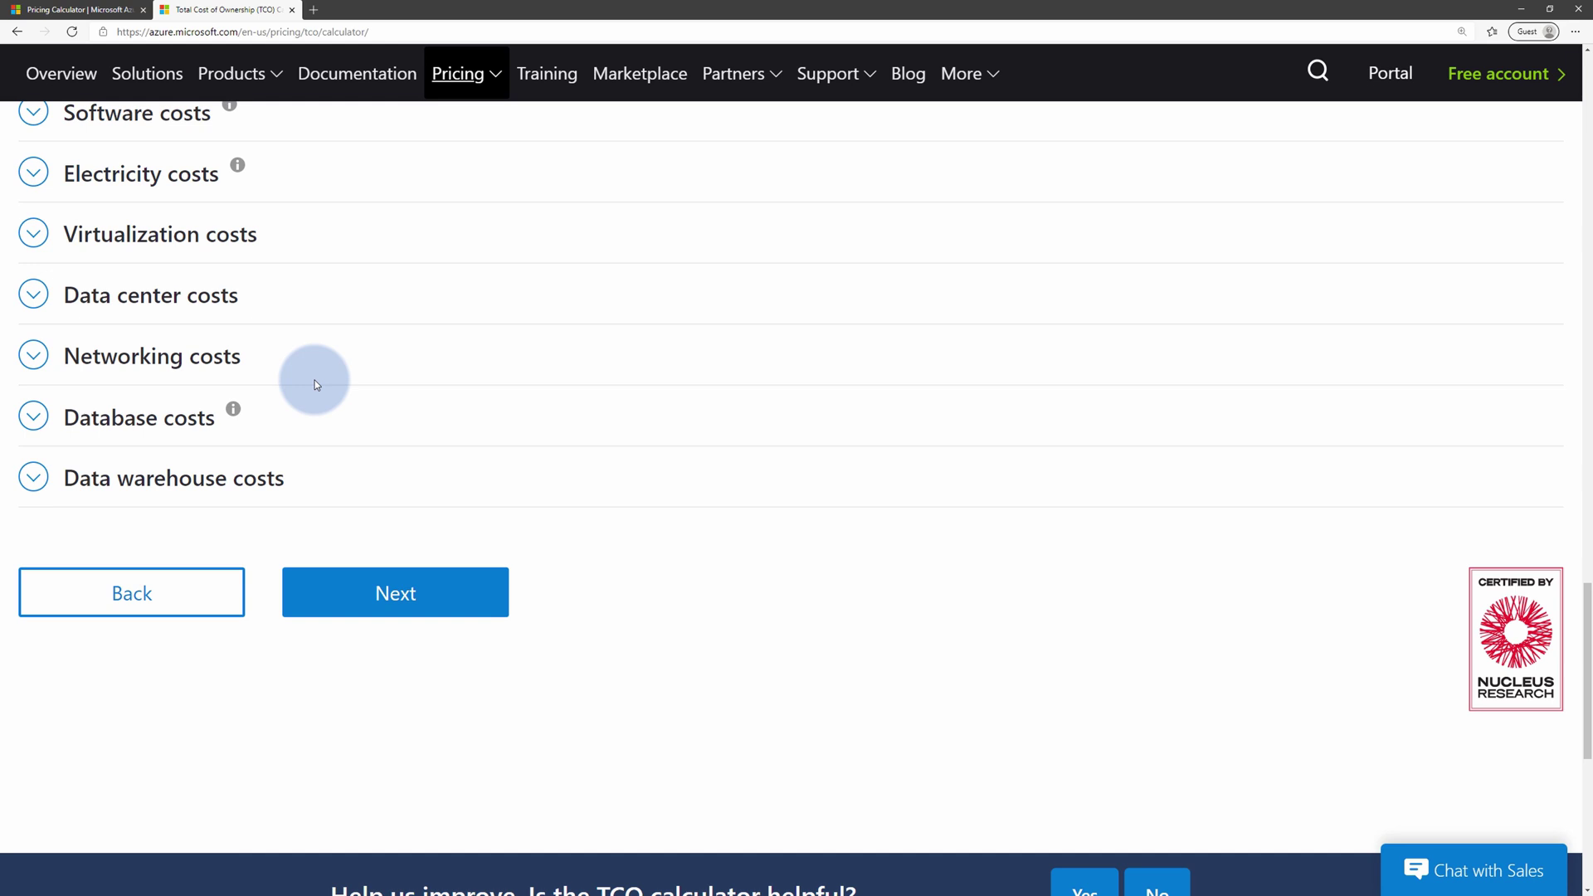
Step: Generate the View report and highlight the 5-year savings figure of up to $83,702
left_click(397, 594)
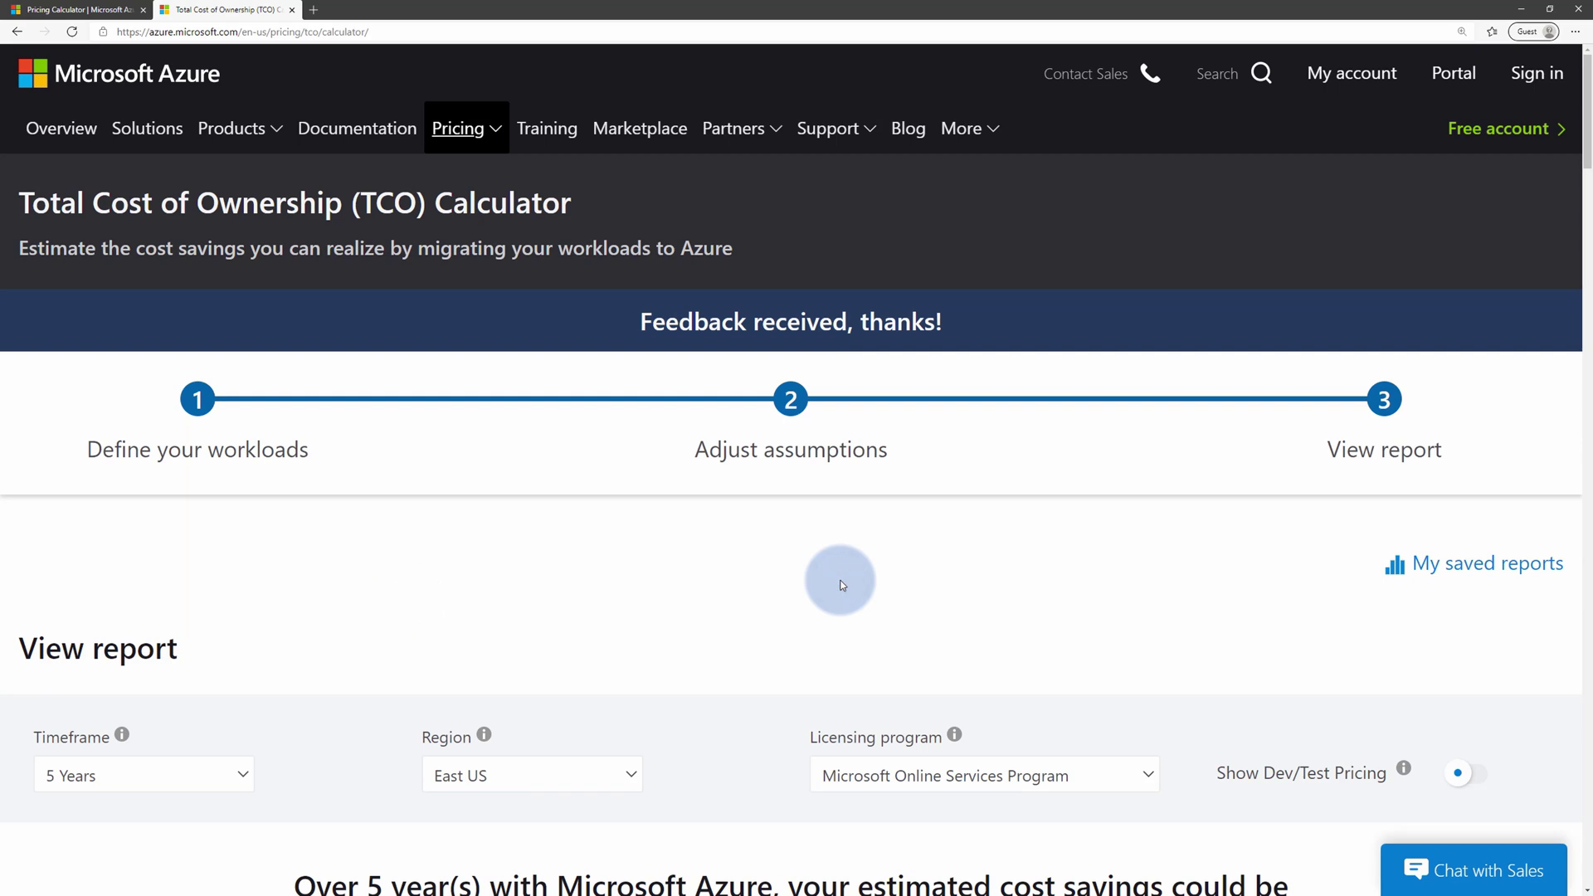
scroll(840, 585, "down", 5)
left_click_drag(747, 506, 972, 564)
left_click(968, 580)
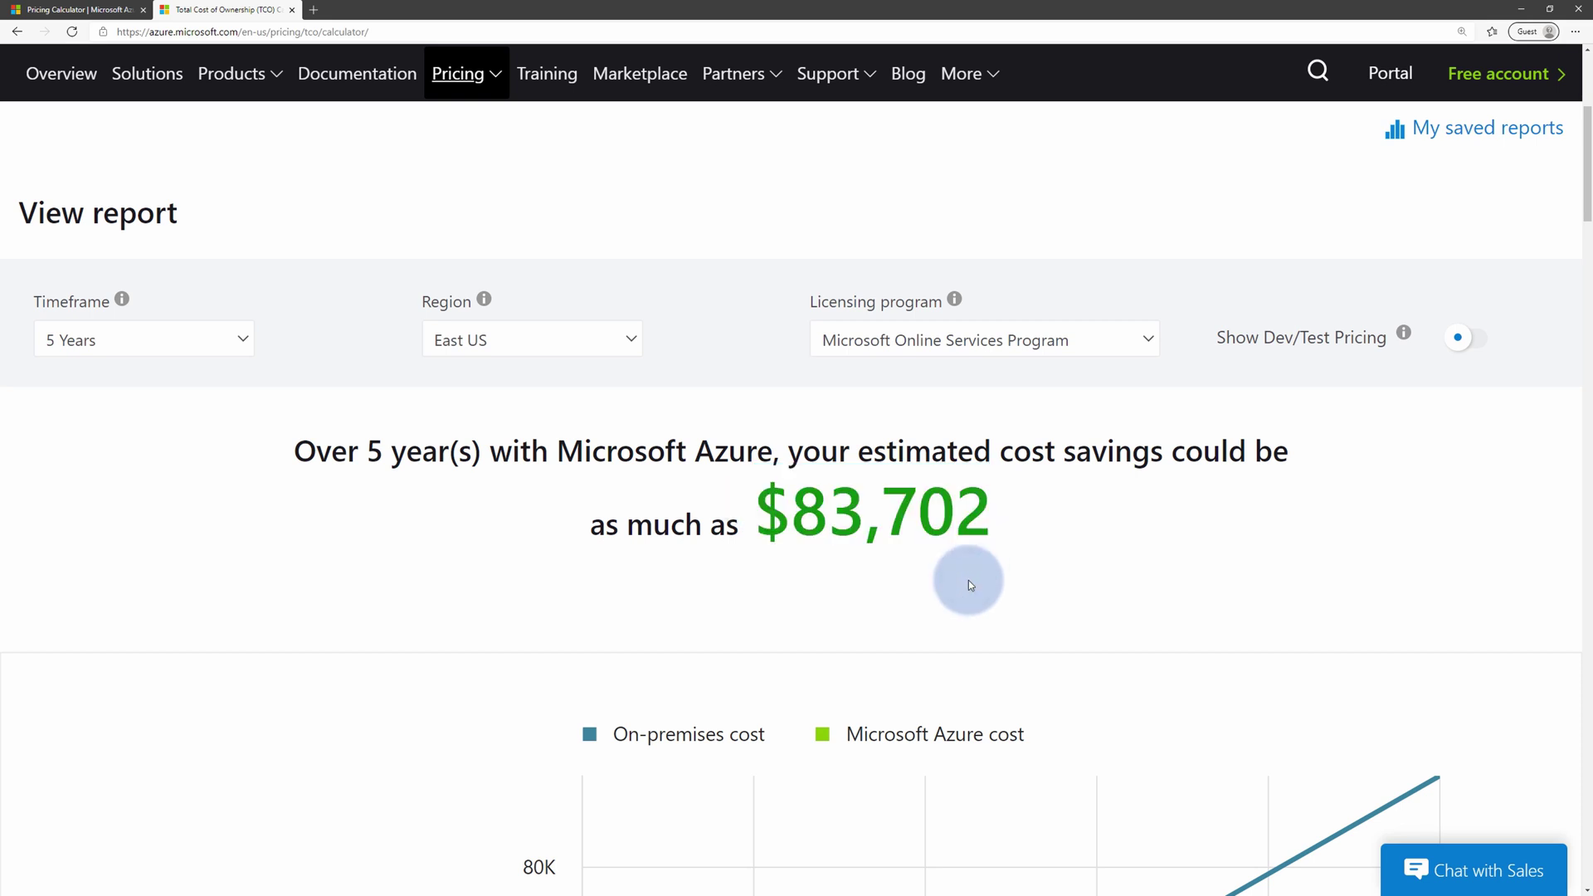
scroll(968, 580, "down", 5)
scroll(954, 586, "up", 3)
scroll(954, 586, "down", 2)
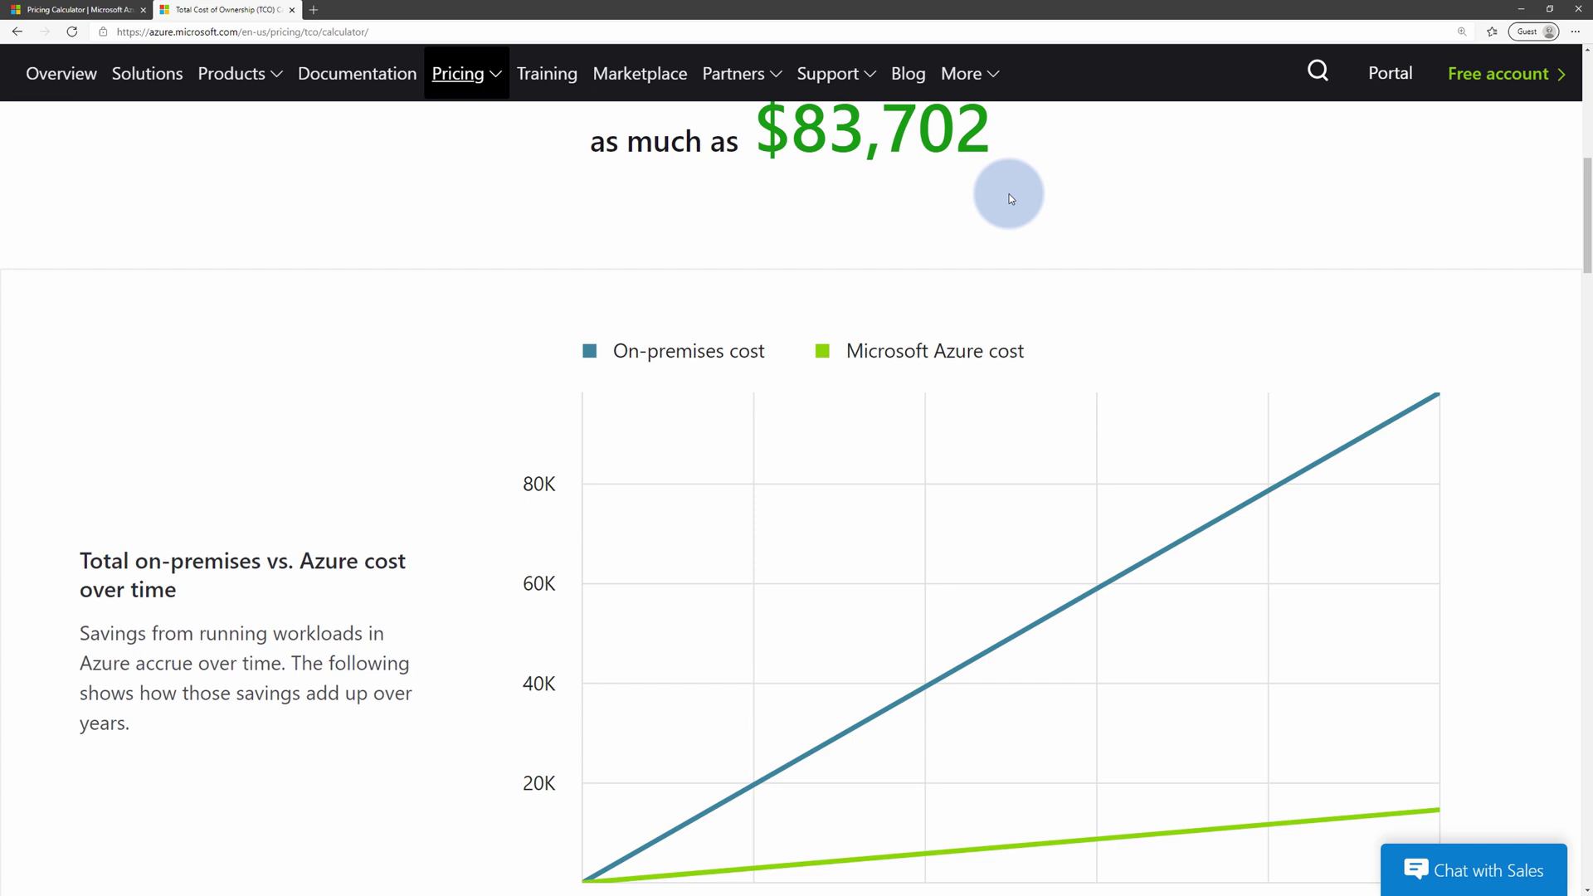
Step: Review the cost breakdown pies, highlighting the 4% Networking and 5% IT Labor shares
scroll(1011, 199, "down", 6)
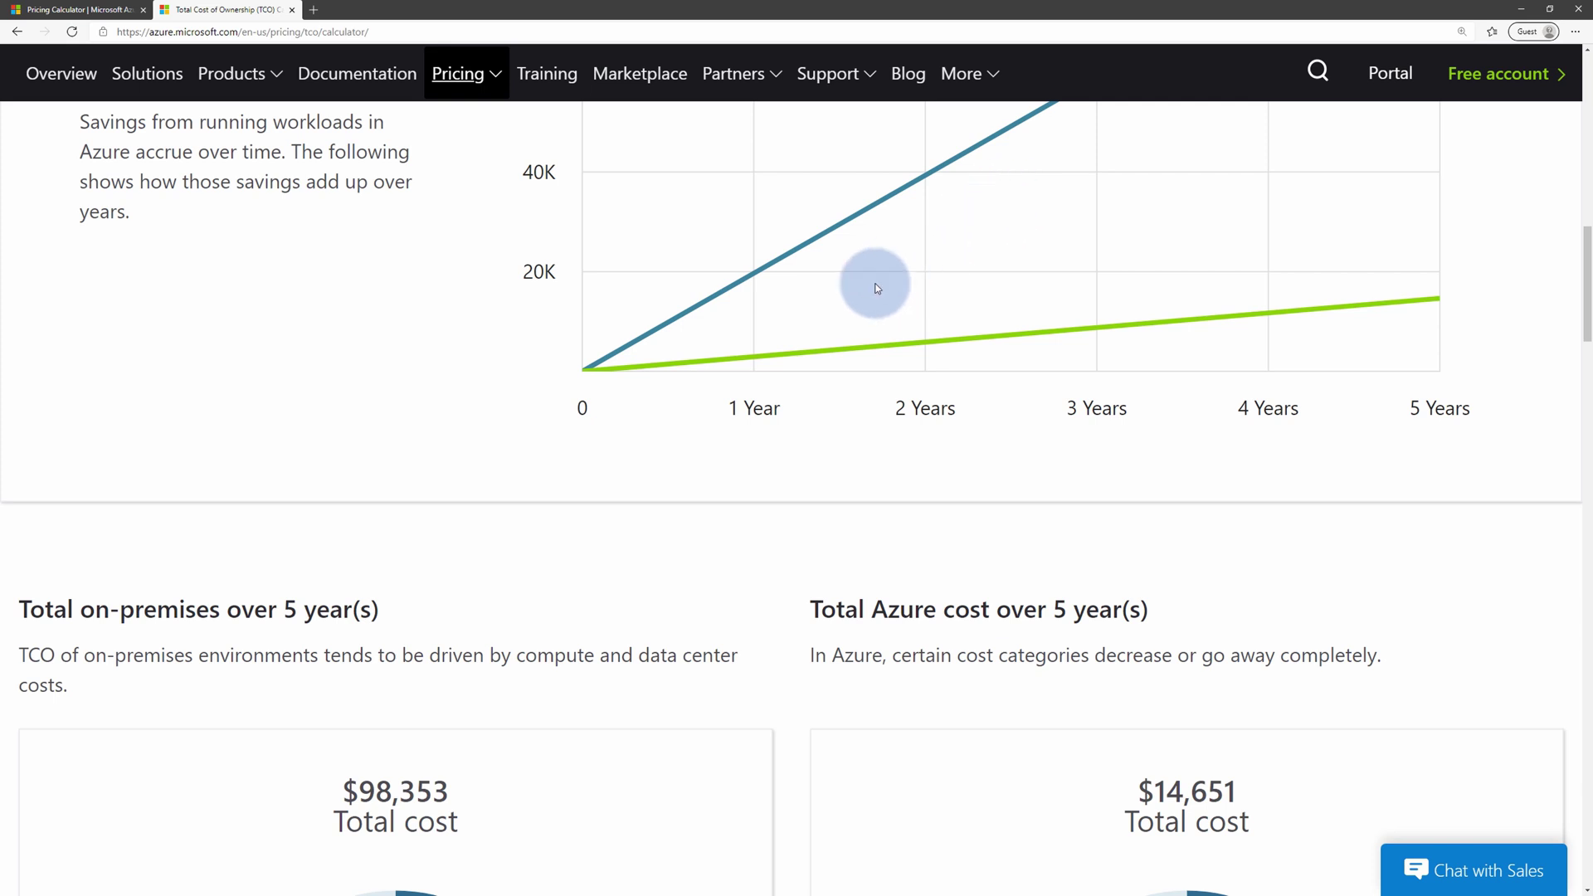
scroll(789, 355, "down", 10)
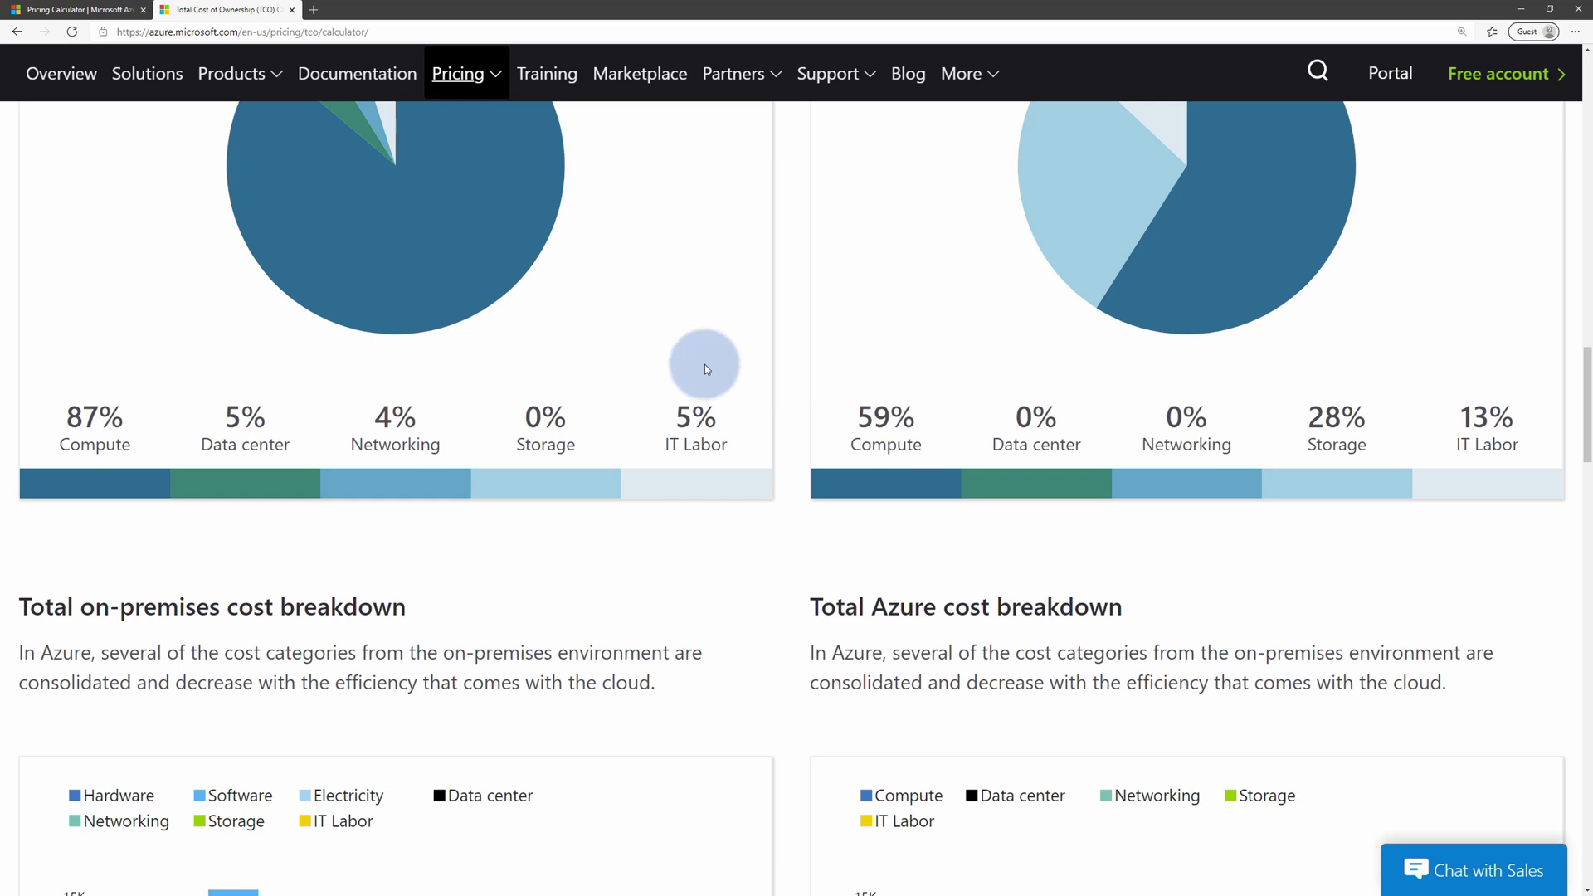
left_click_drag(352, 416, 448, 448)
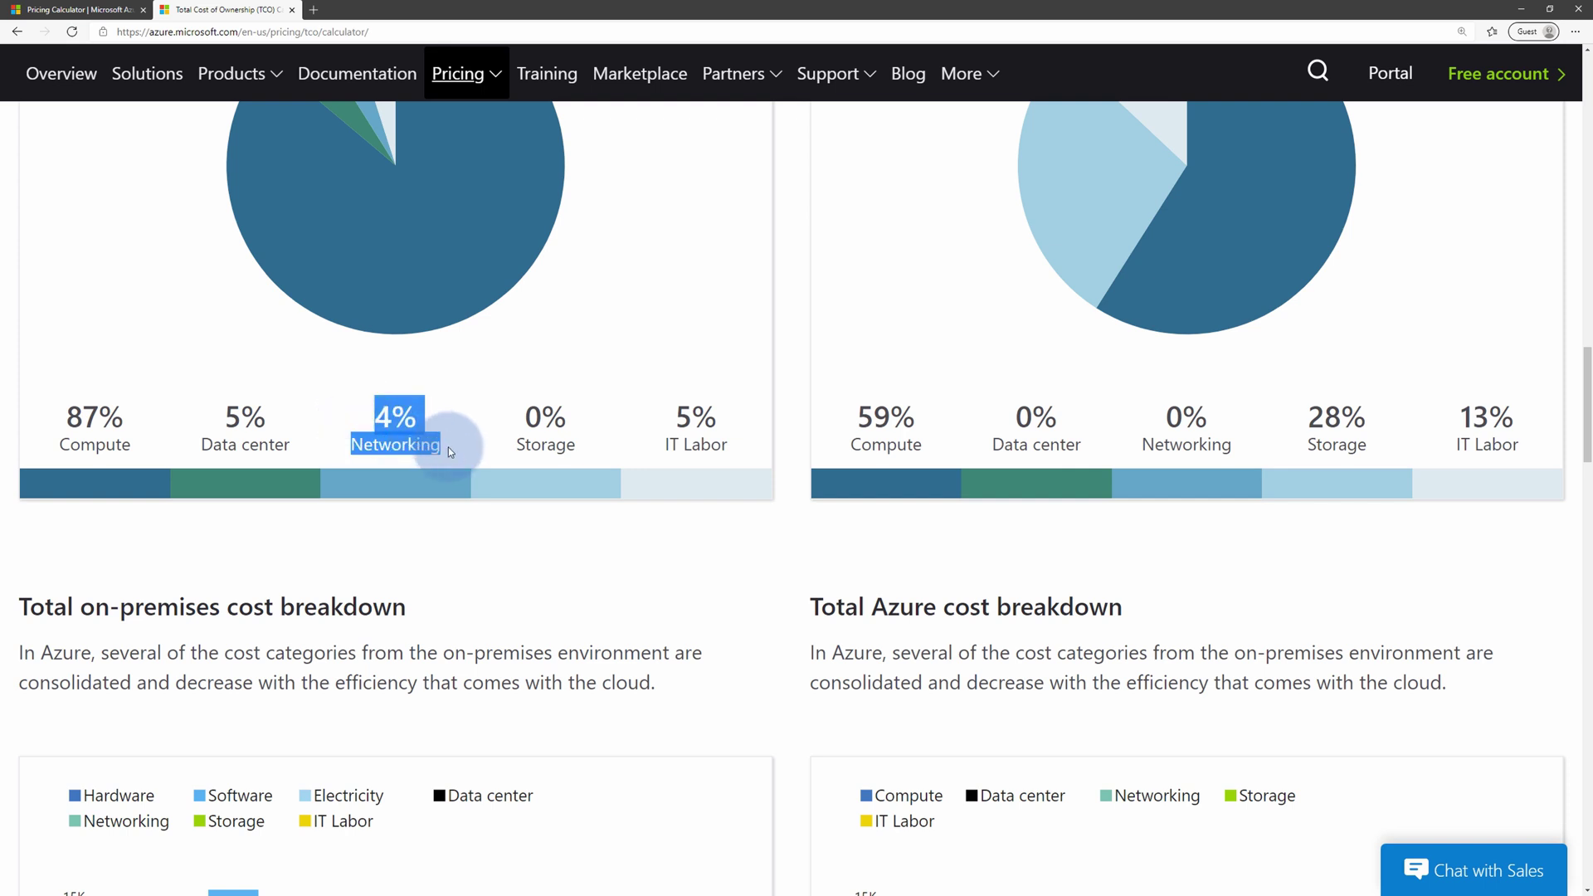
left_click_drag(660, 412, 742, 445)
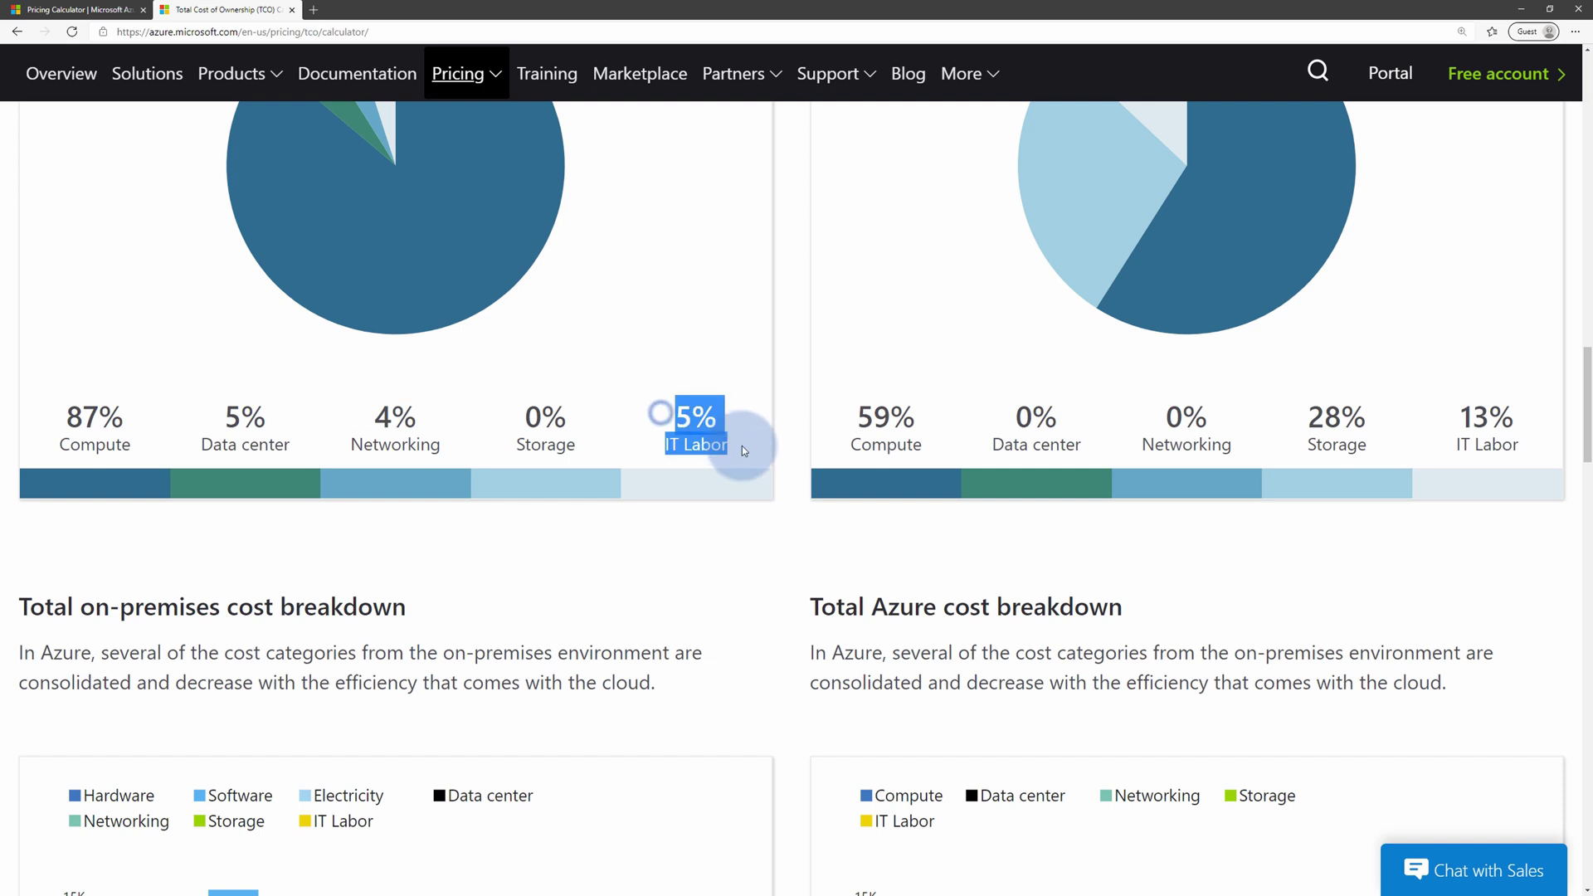
left_click(754, 622)
scroll(755, 623, "down", 1)
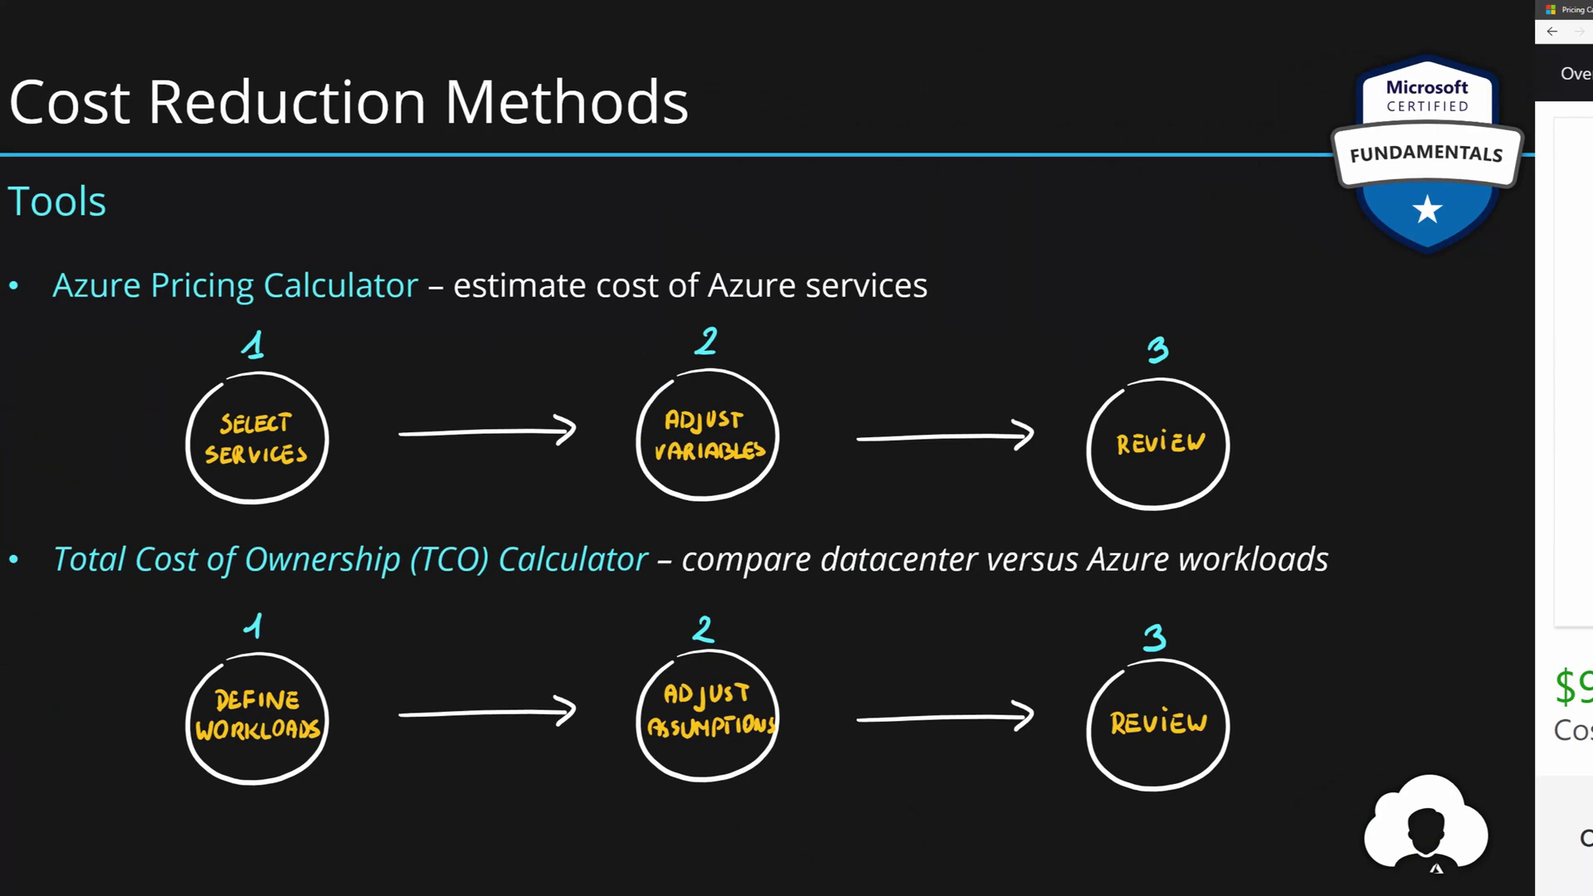